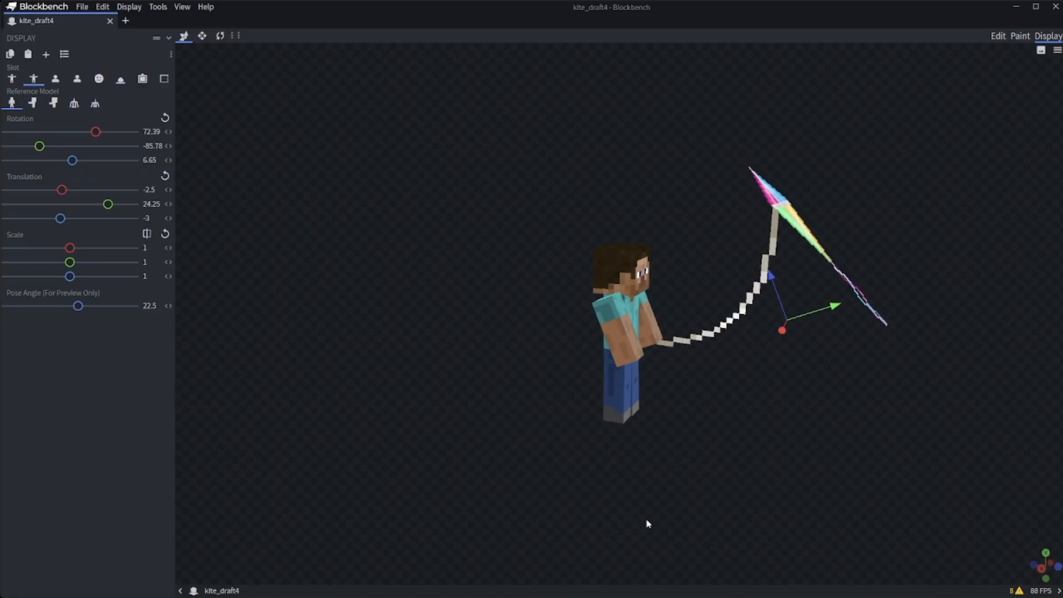
Step: Switch the finished kite model to Paint mode, show the painting grid, and narrow both side panels to enlarge the viewport
{"action": "left_click", "coordinate": [1021, 37]}
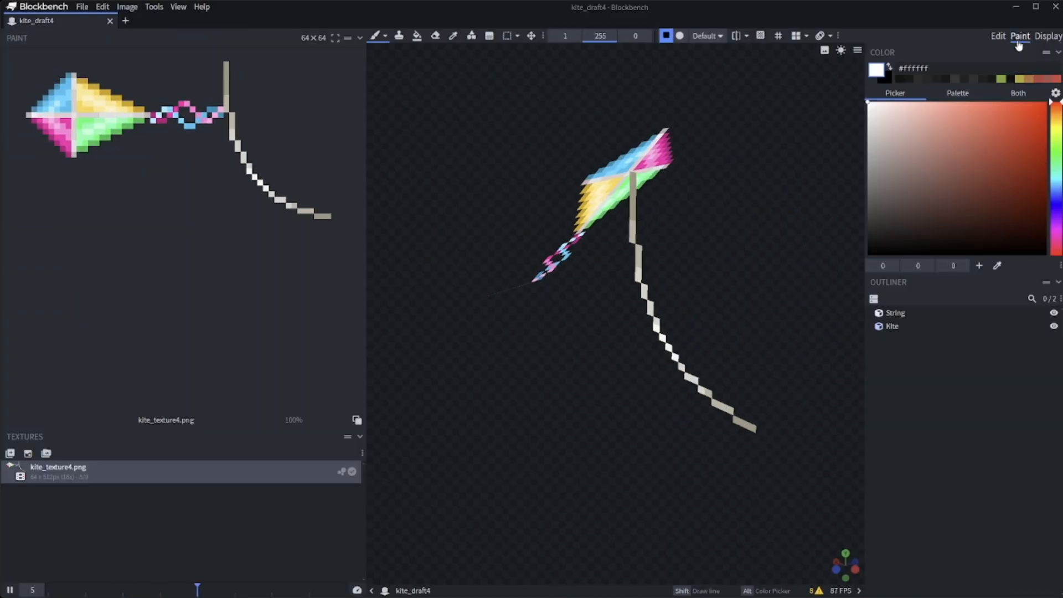
{"action": "left_click", "coordinate": [778, 35]}
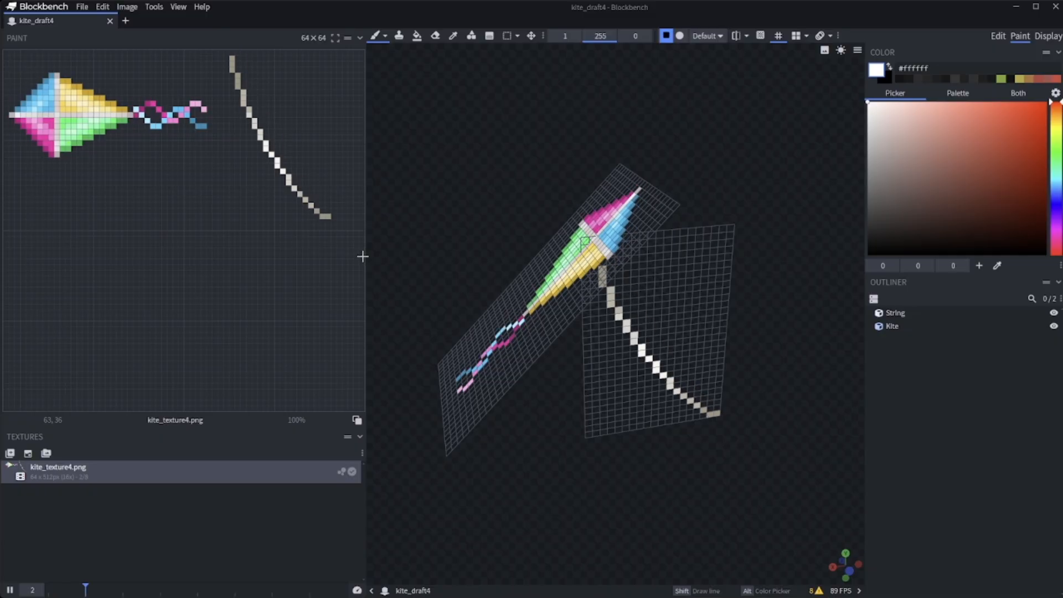
{"action": "left_click_drag", "start_coordinate": [366, 252], "coordinate": [195, 265]}
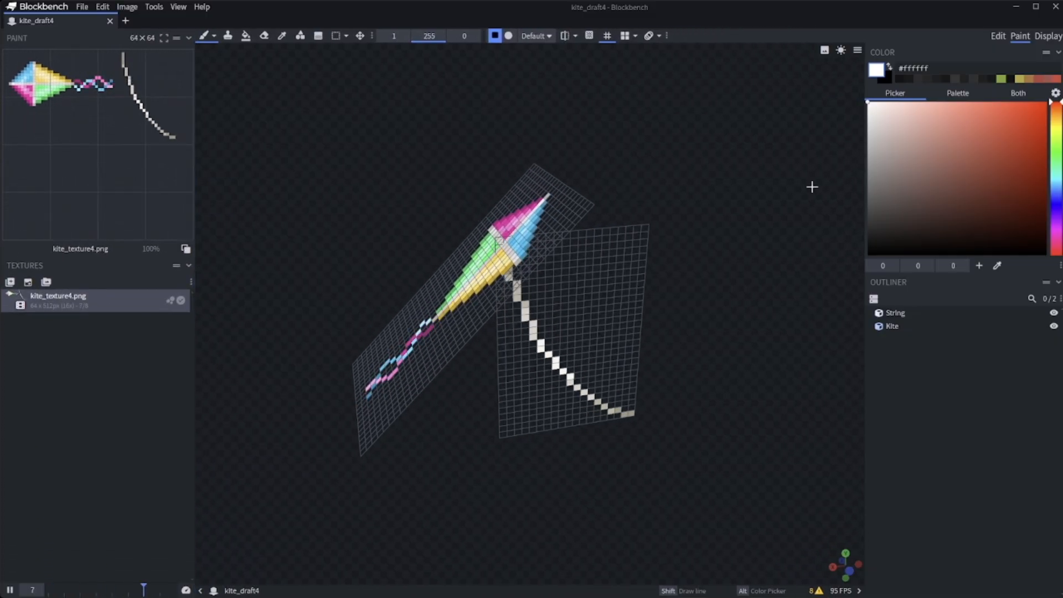
{"action": "left_click_drag", "start_coordinate": [865, 171], "coordinate": [927, 173]}
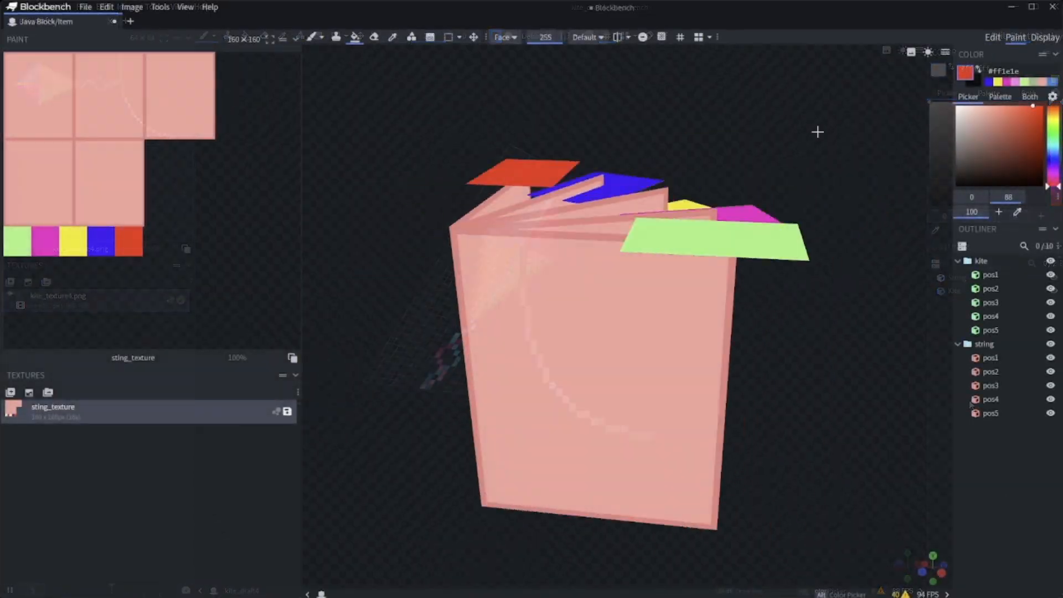
Step: Open the keybindings settings and look through the shortcuts for the Tools category
{"action": "left_click_drag", "start_coordinate": [816, 131], "coordinate": [677, 191]}
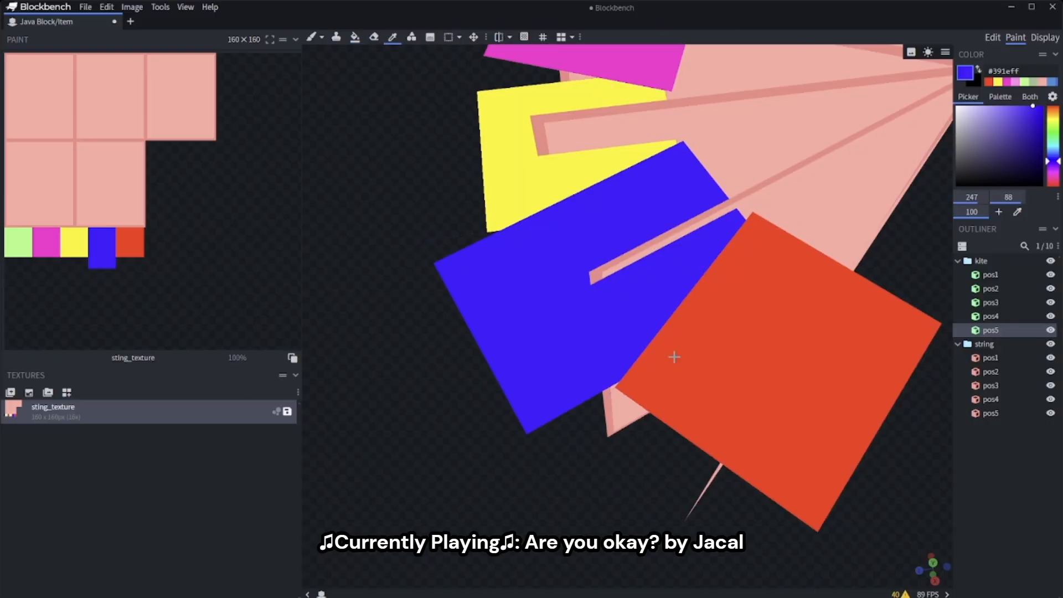
{"action": "left_click", "coordinate": [86, 7]}
{"action": "mouse_move", "coordinate": [138, 216]}
{"action": "left_click", "coordinate": [237, 230]}
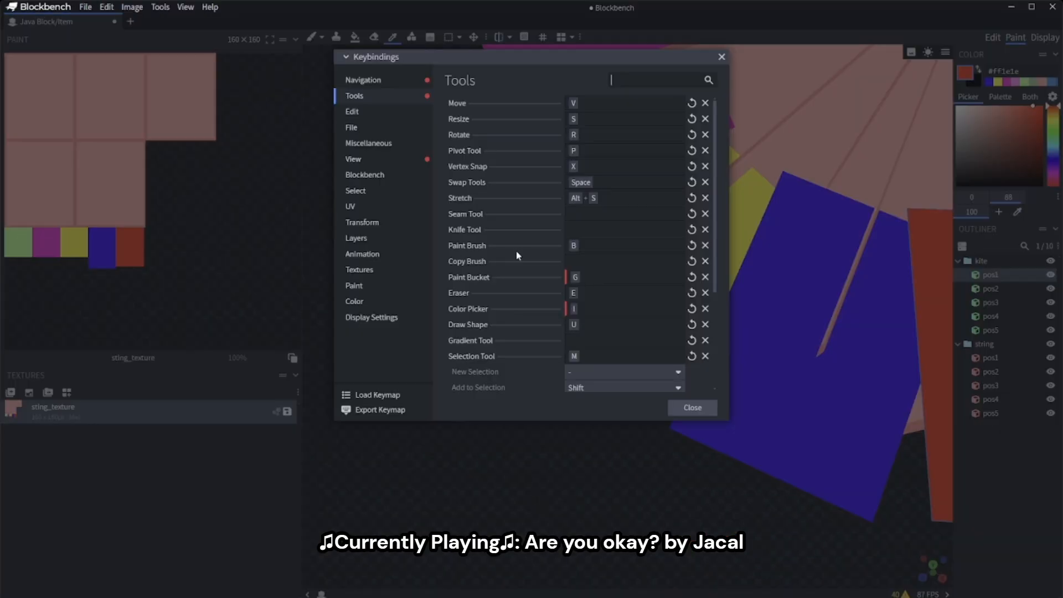
{"action": "scroll", "coordinate": [609, 335], "scroll_direction": "down", "scroll_amount": 2}
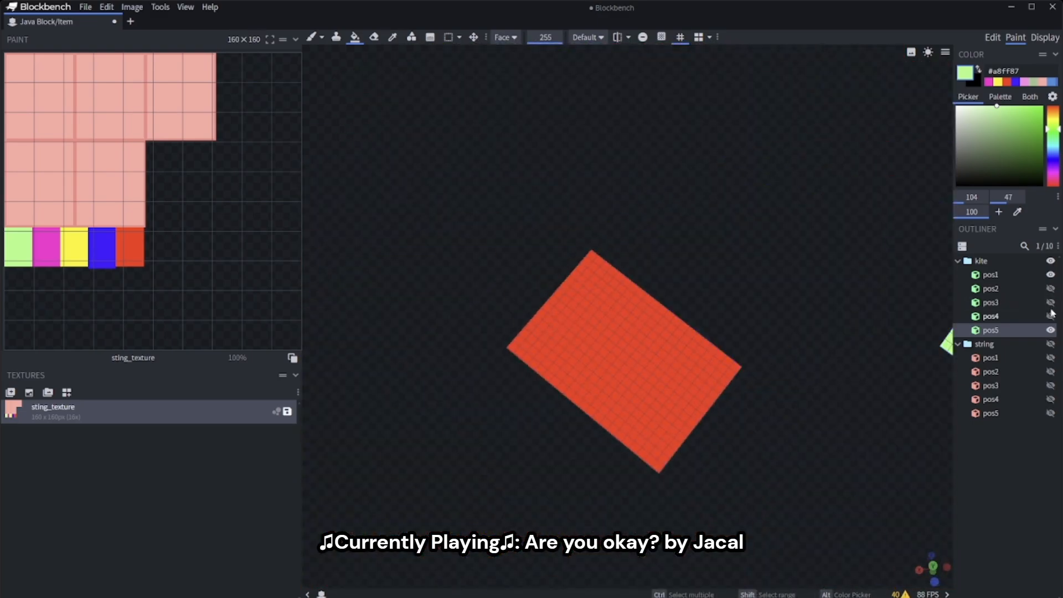
Step: Draw straight white spar lines across the red pos1 kite plane and duplicate the painted kite artwork in the texture
{"action": "left_click", "coordinate": [711, 203], "text": "shift"}
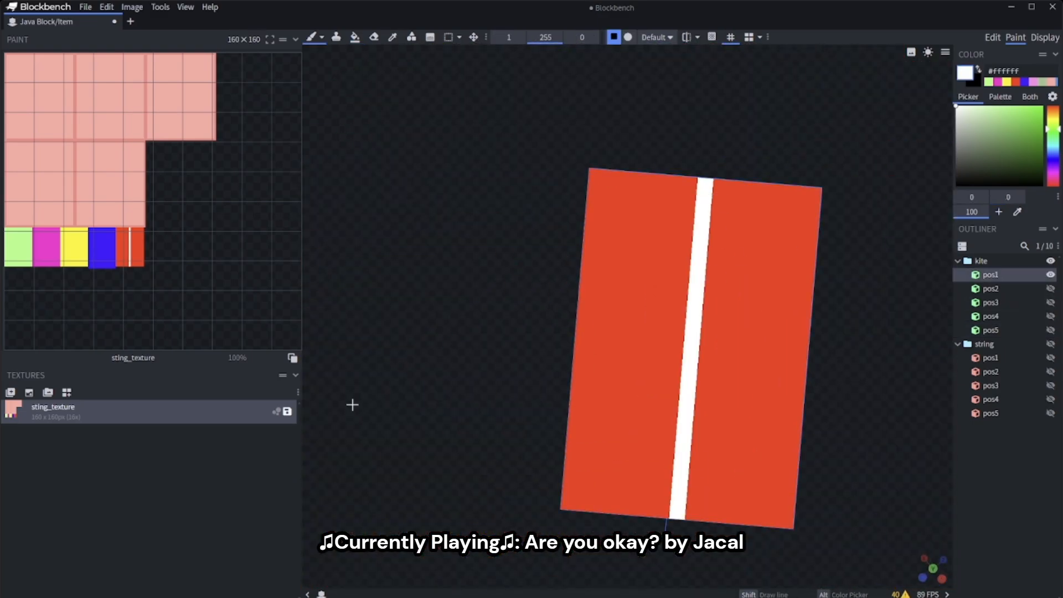
{"action": "left_click", "coordinate": [802, 295], "text": "shift"}
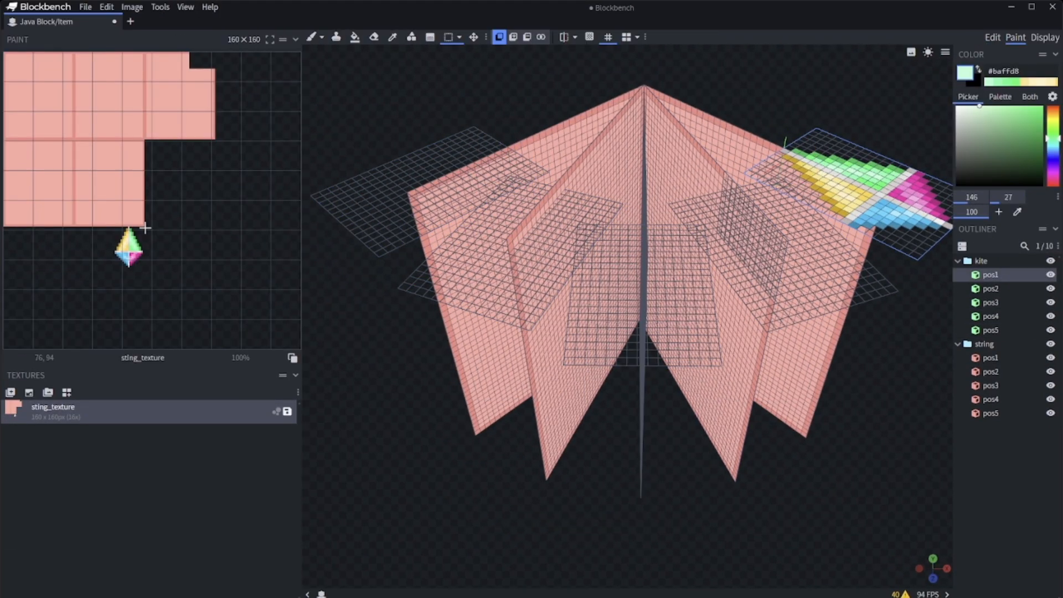
{"action": "key", "text": "ctrl+c"}
{"action": "key", "text": "ctrl+v"}
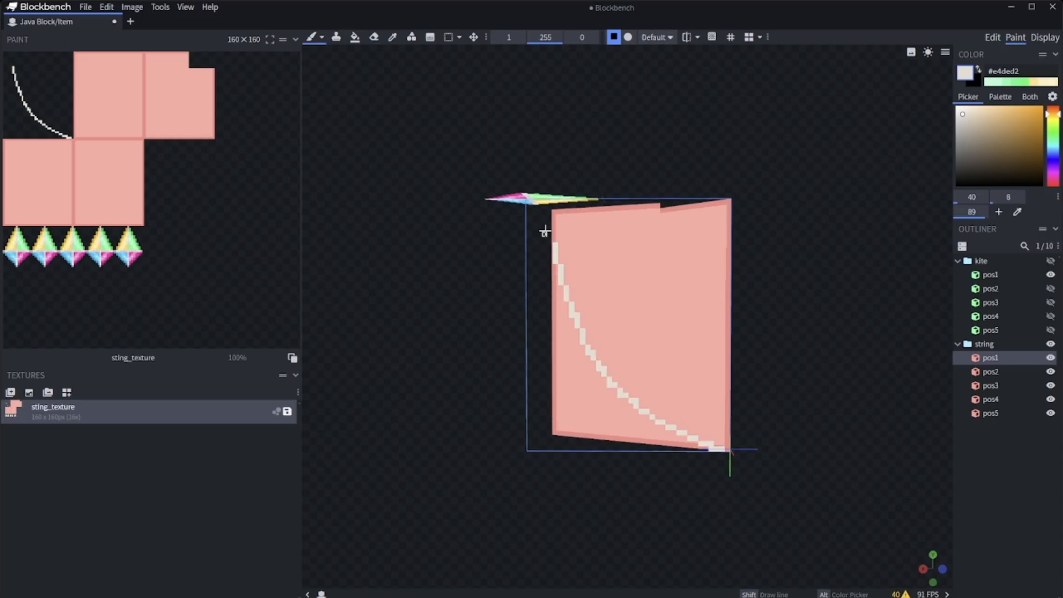
Step: Complete the off-white curved string on the pos1 string plane up to its upper corner
{"action": "left_click_drag", "start_coordinate": [530, 209], "coordinate": [726, 449]}
{"action": "left_click_drag", "start_coordinate": [777, 406], "coordinate": [821, 285]}
Step: Swap the visible kite plane from pos1 to pos2, hide the pos1 string, and draw the curved string on the pos2 string plane
{"action": "left_click", "coordinate": [1051, 275]}
{"action": "left_click", "coordinate": [1050, 288]}
{"action": "left_click", "coordinate": [1050, 357]}
{"action": "left_click", "coordinate": [991, 372]}
{"action": "mouse_move", "coordinate": [533, 214]}
{"action": "left_mouse_down"}
{"action": "mouse_move", "coordinate": [570, 299]}
{"action": "mouse_move", "coordinate": [716, 445]}
{"action": "mouse_move", "coordinate": [720, 415]}
{"action": "left_mouse_up"}
{"action": "key", "text": "ctrl+z"}
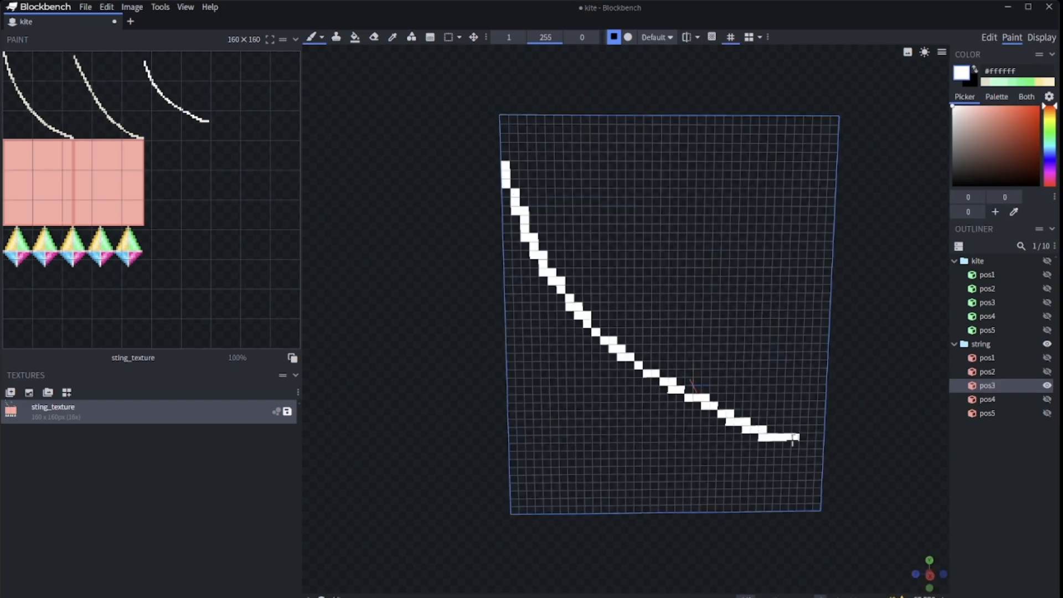
Step: Redraw the white string curve on the pos3 string plane so it runs down to the lower corner
{"action": "key", "text": "ctrl+z"}
{"action": "left_click_drag", "start_coordinate": [558, 299], "coordinate": [822, 504]}
{"action": "key", "text": "ctrl+z"}
{"action": "key", "text": "ctrl+z"}
{"action": "left_click_drag", "start_coordinate": [506, 164], "coordinate": [821, 508]}
Step: Hide the pos3 string plane and erase the pink fill from the pos5 string plane
{"action": "key", "text": "e"}
{"action": "left_click", "coordinate": [1047, 388]}
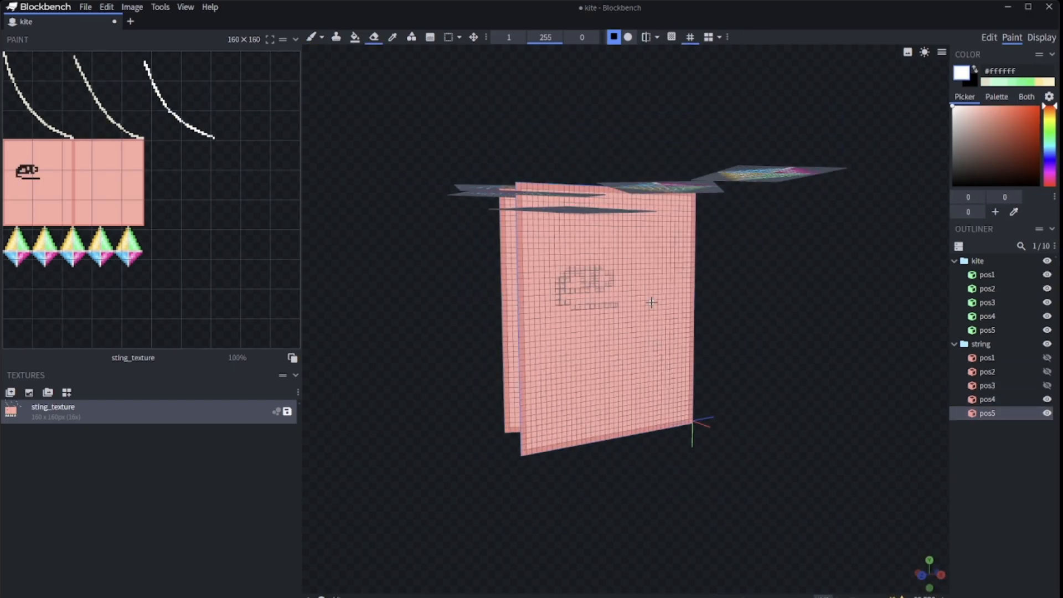
{"action": "left_click", "coordinate": [587, 224]}
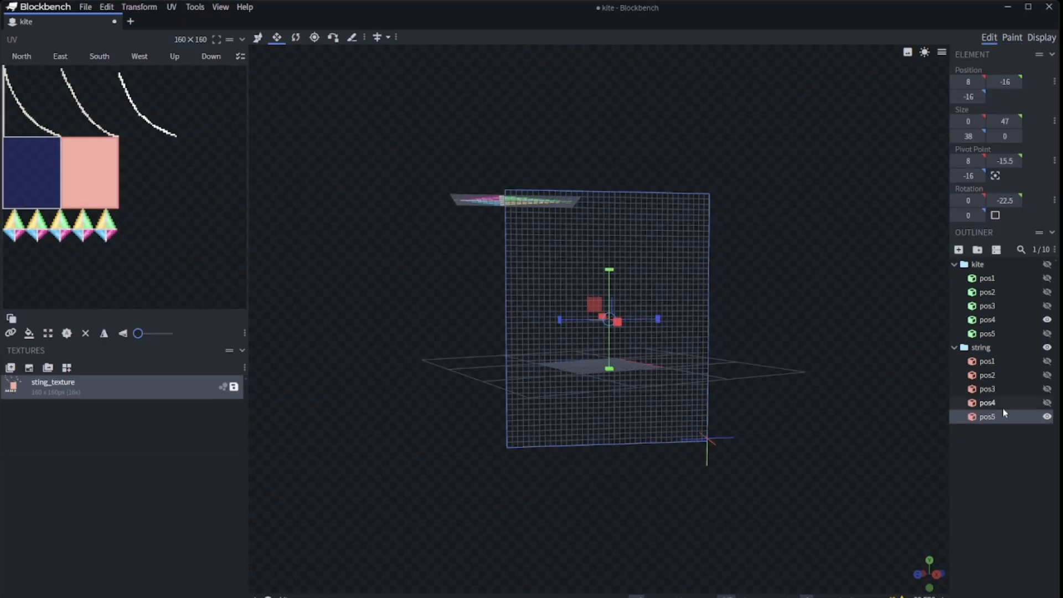
Step: Copy the pos2 string curve within the texture and place it over the blank pos5 region
{"action": "left_click", "coordinate": [670, 291]}
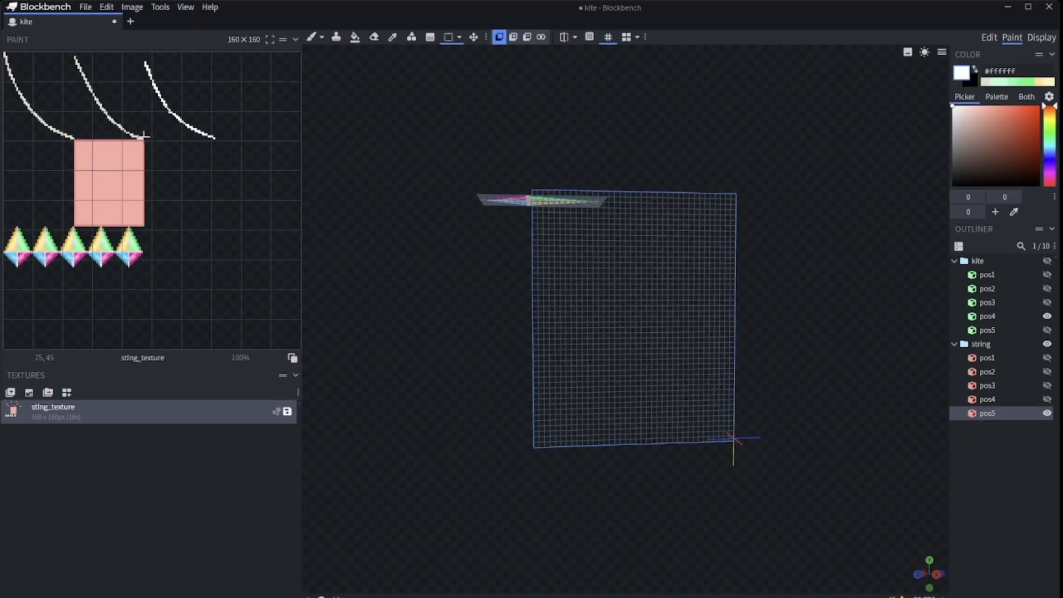
{"action": "left_click_drag", "start_coordinate": [74, 53], "coordinate": [74, 53]}
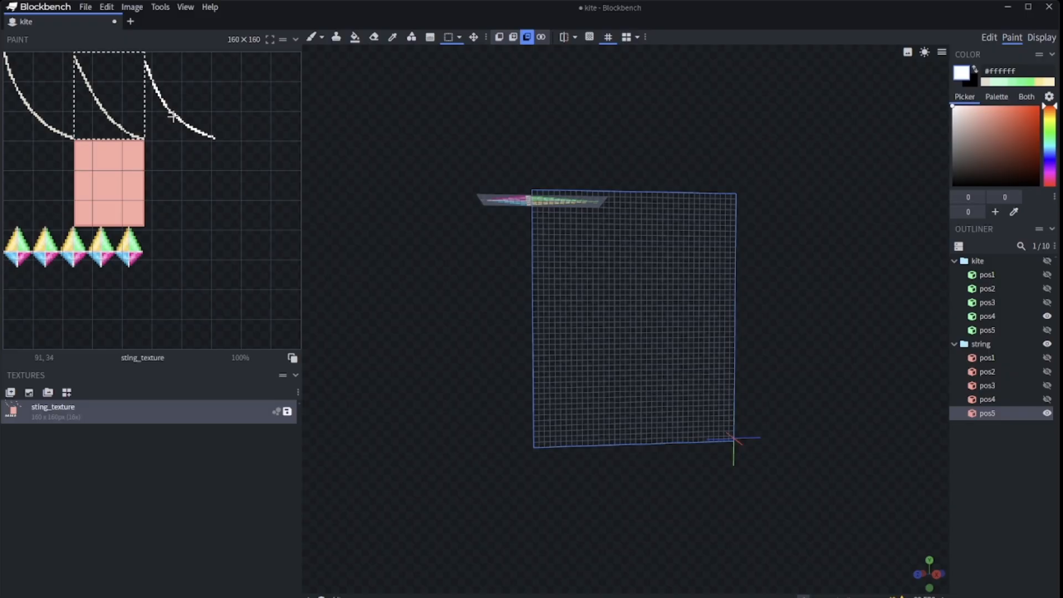
{"action": "key", "text": "ctrl+v"}
{"action": "left_click_drag", "start_coordinate": [54, 189], "coordinate": [37, 180]}
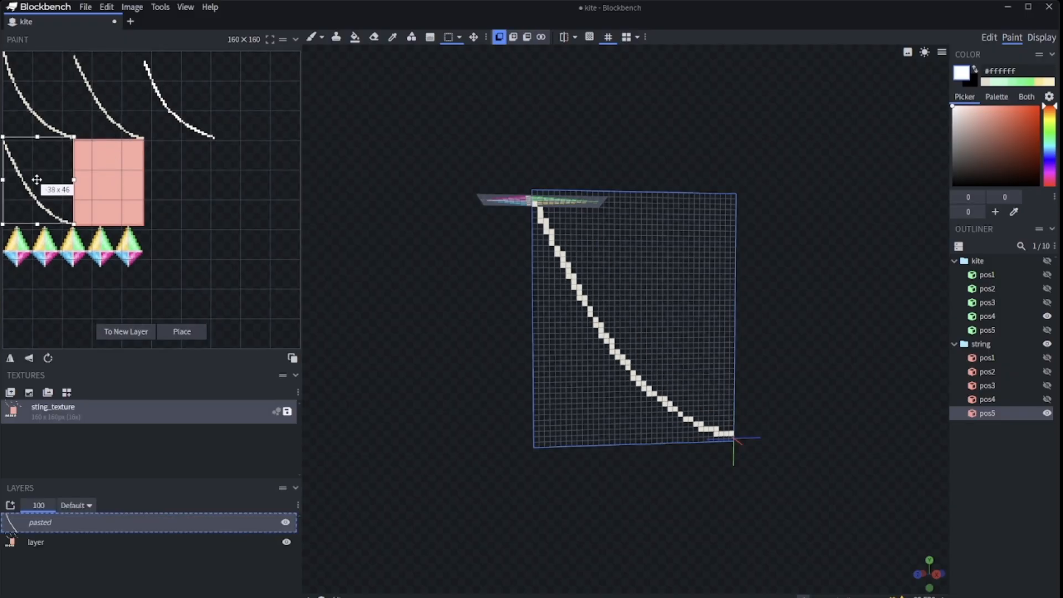
{"action": "left_click", "coordinate": [183, 331]}
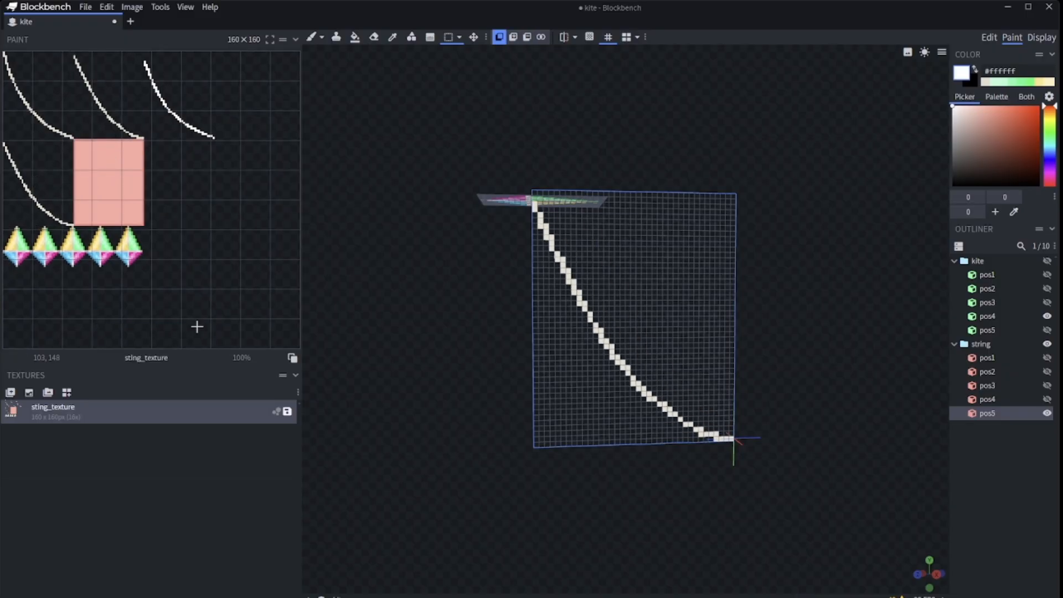
Step: Mirror the UV of the pos5 string plane's West face on the X axis
{"action": "left_click_drag", "start_coordinate": [399, 288], "coordinate": [635, 277]}
{"action": "left_click", "coordinate": [990, 39]}
{"action": "left_click", "coordinate": [105, 334]}
{"action": "left_click_drag", "start_coordinate": [704, 310], "coordinate": [600, 320]}
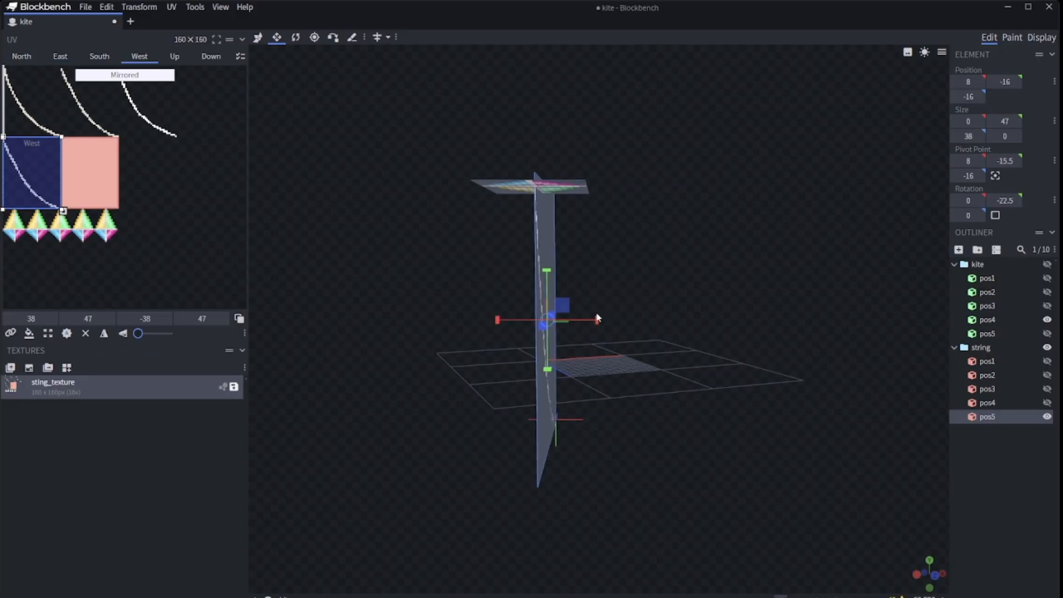
Step: Swap the names of the last two string planes so the -22.5° plane is pos4 and the -45° plane is pos5
{"action": "left_click", "coordinate": [1047, 404]}
{"action": "left_click", "coordinate": [1047, 417]}
{"action": "left_click", "coordinate": [1014, 404]}
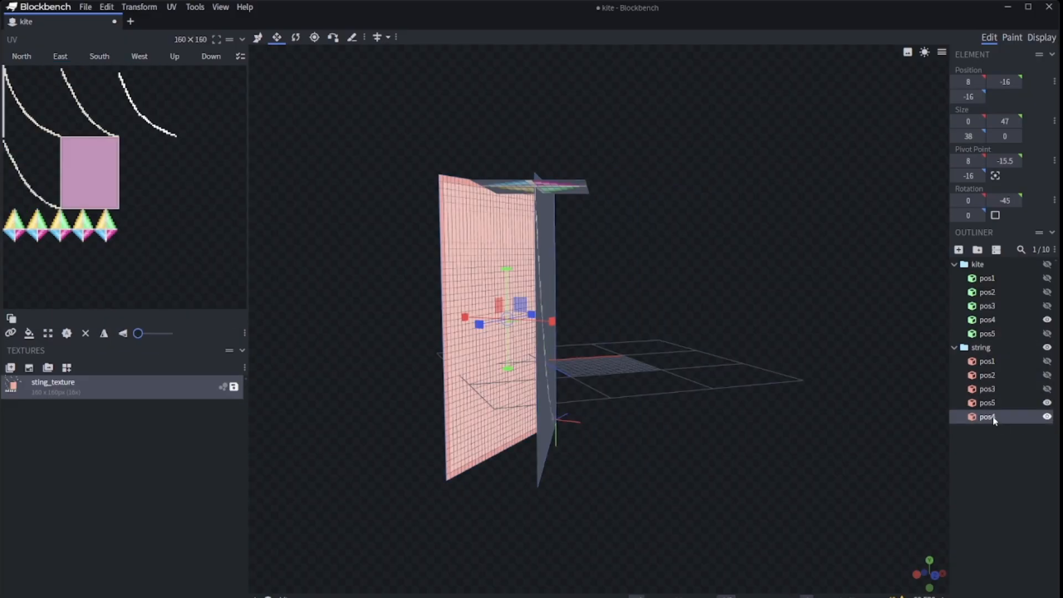
{"action": "left_click", "coordinate": [994, 403]}
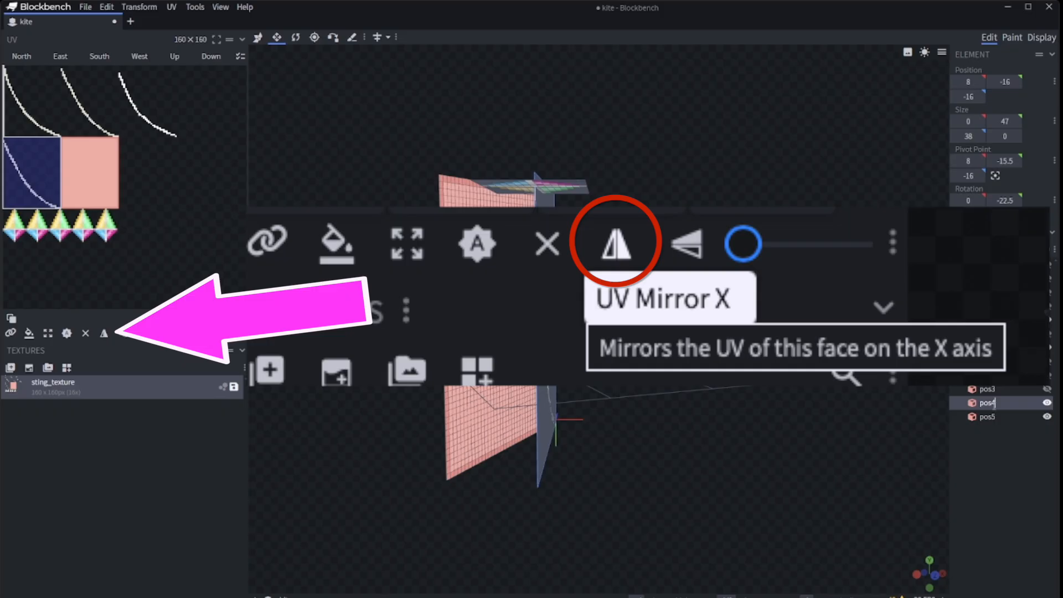
Step: Hide the pos4 string plane, select the -45° pos5 plane, and return to Paint mode
{"action": "left_click", "coordinate": [1048, 403]}
{"action": "left_click", "coordinate": [988, 416]}
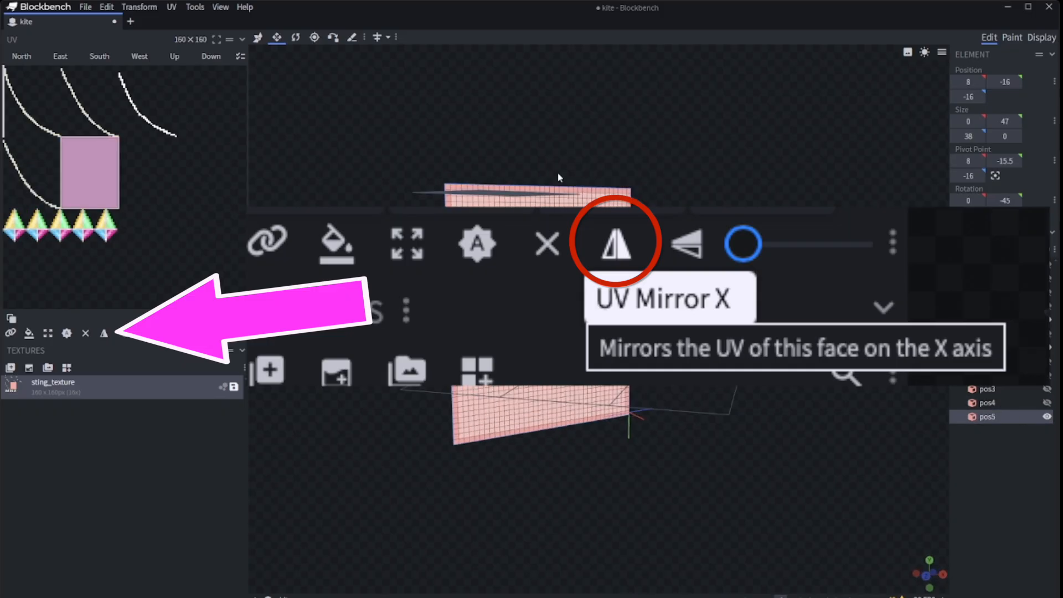
{"action": "left_click", "coordinate": [1013, 37]}
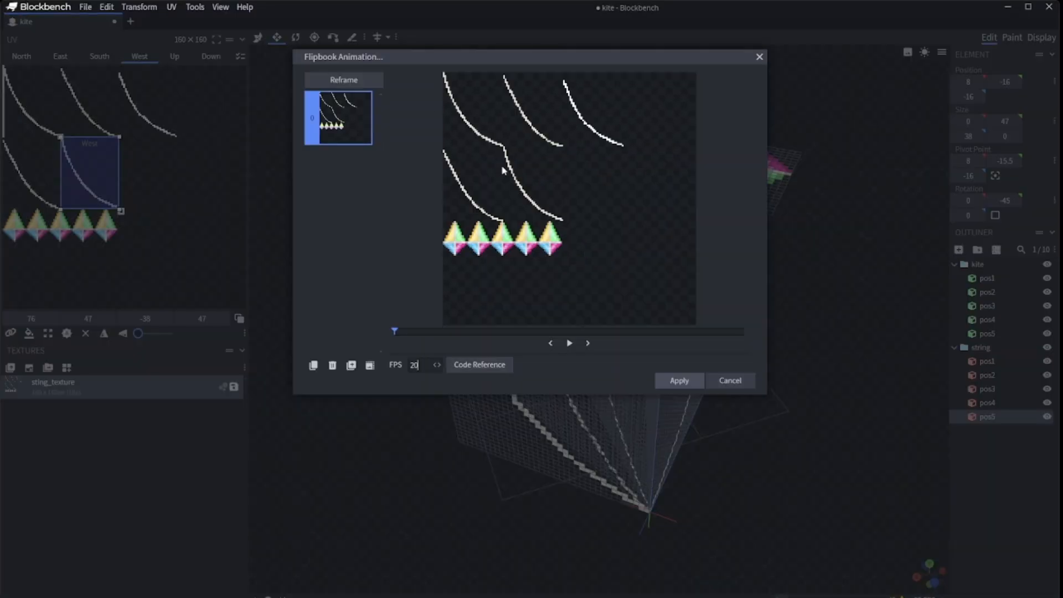
Step: Duplicate the texture frame in the flipbook animation to make five frames, and select the pos2 and pos3 string area in the first frame
{"action": "left_click", "coordinate": [313, 365]}
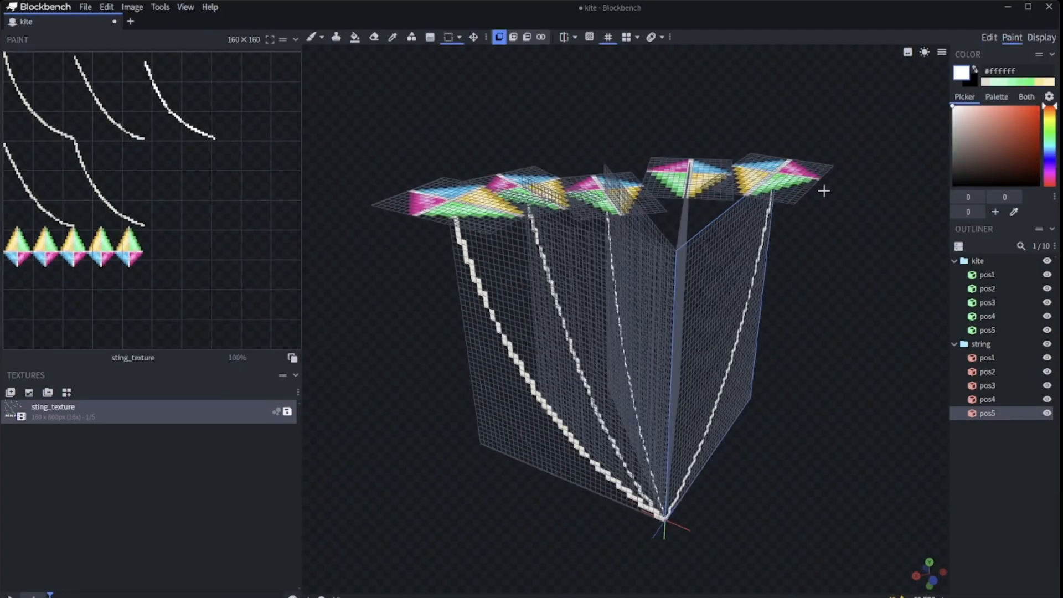
{"action": "left_click", "coordinate": [989, 38]}
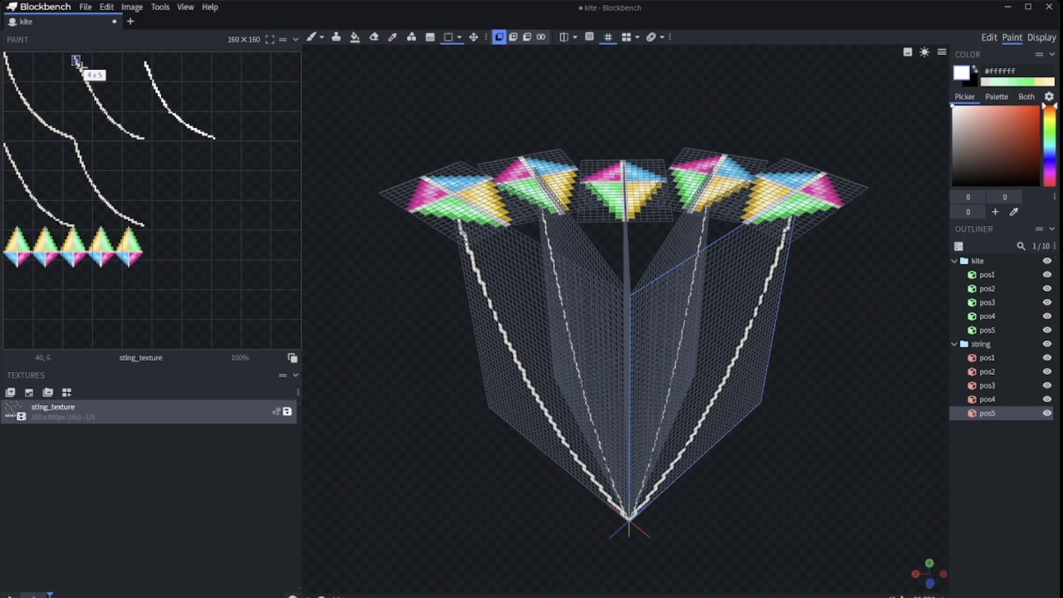
{"action": "left_click_drag", "start_coordinate": [75, 54], "coordinate": [246, 145]}
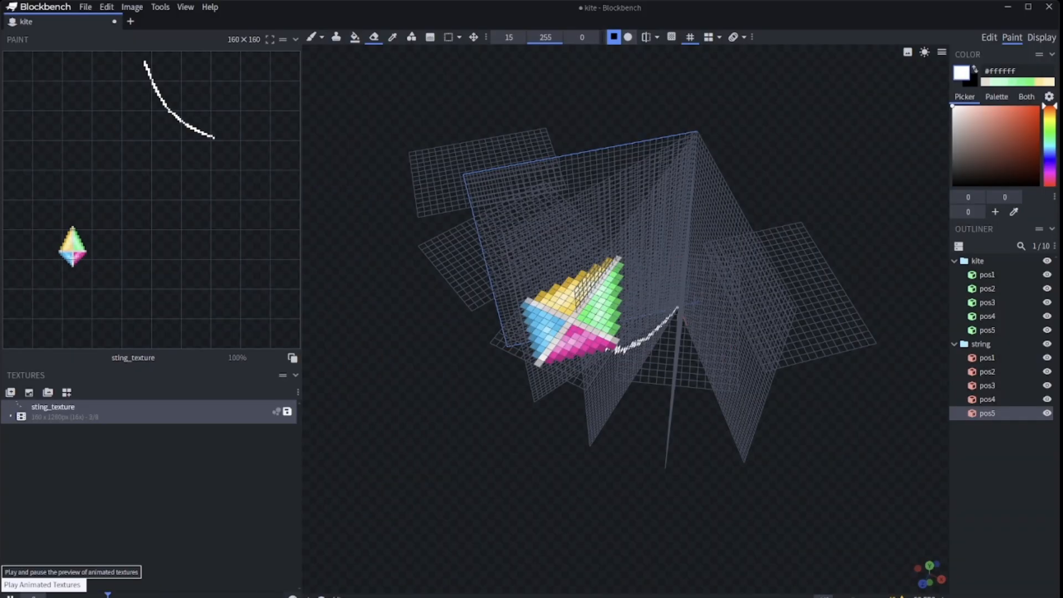
{"action": "right_click", "coordinate": [129, 152]}
{"action": "left_click", "coordinate": [160, 404]}
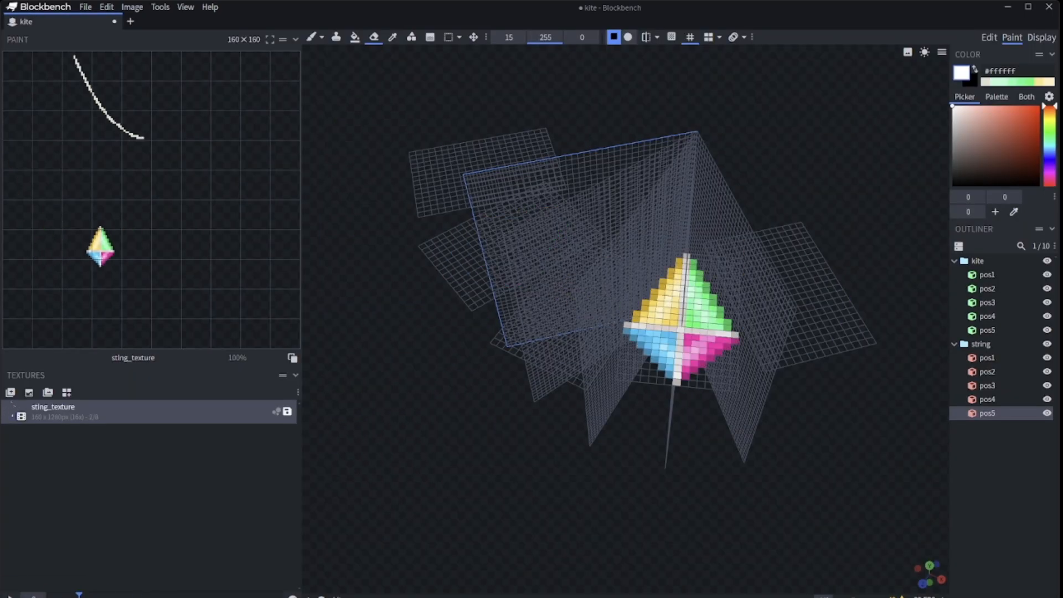
{"action": "right_click", "coordinate": [154, 160]}
{"action": "left_click", "coordinate": [199, 257]}
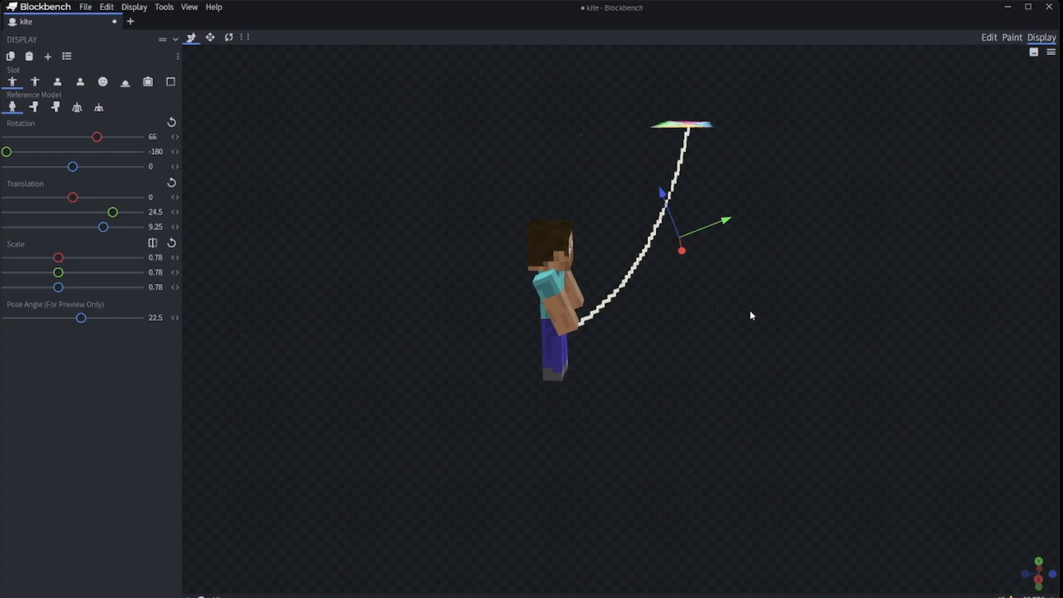
{"action": "left_click_drag", "start_coordinate": [751, 316], "coordinate": [841, 353]}
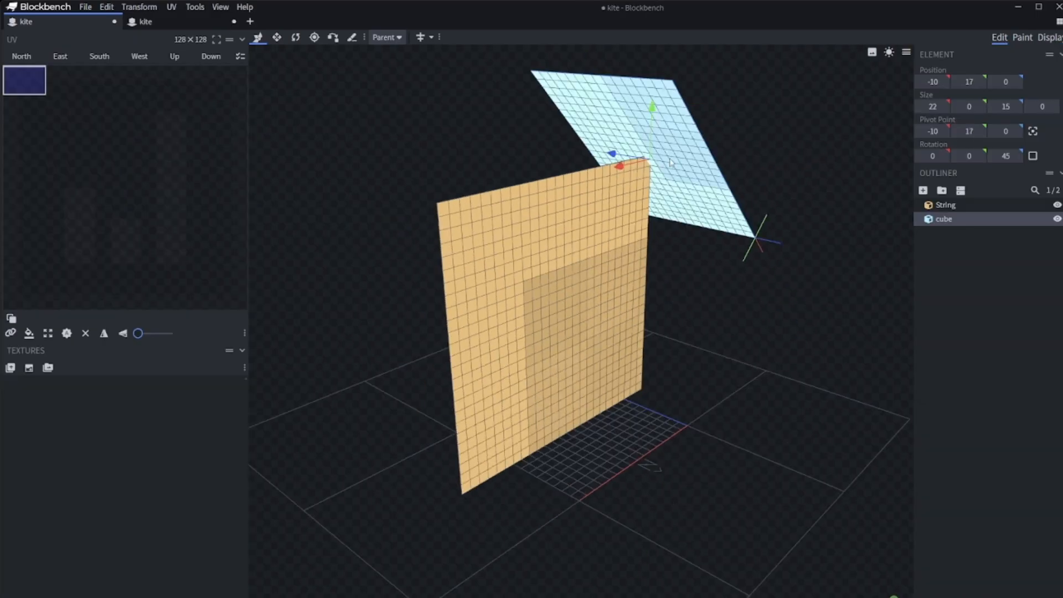
Step: Move the tilted kite plane to position -12.75, 15.2, 0 beside the upper corner of the String plane
{"action": "left_click_drag", "start_coordinate": [670, 163], "coordinate": [607, 172]}
{"action": "left_click_drag", "start_coordinate": [650, 202], "coordinate": [720, 157]}
{"action": "left_click_drag", "start_coordinate": [803, 232], "coordinate": [577, 216]}
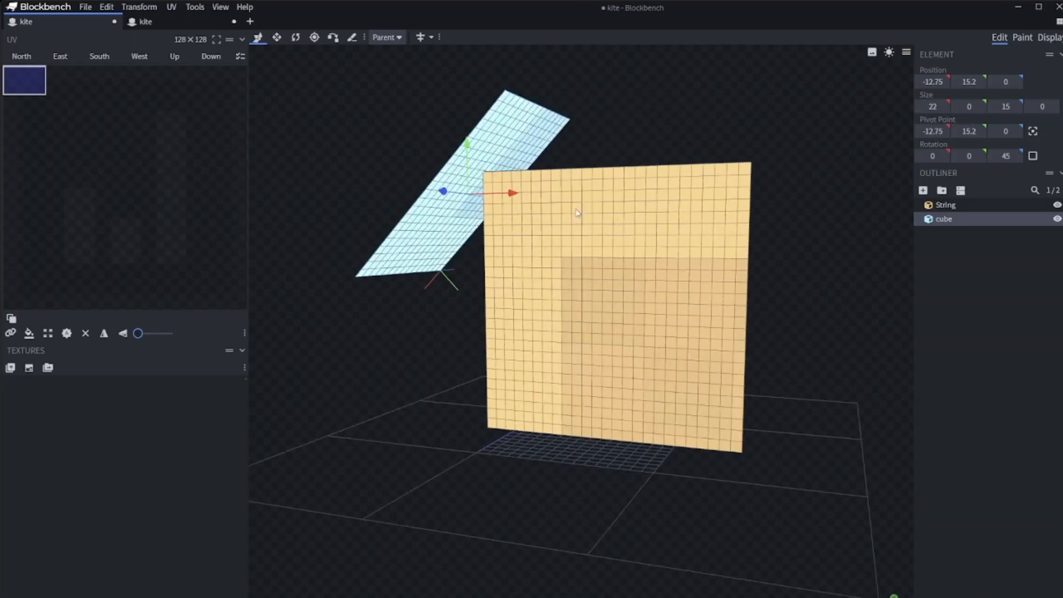
Step: Resize the String plane to 31 wide by 39 high
{"action": "left_click", "coordinate": [577, 216]}
{"action": "left_click_drag", "start_coordinate": [665, 333], "coordinate": [595, 316]}
{"action": "key", "text": "s"}
{"action": "left_click_drag", "start_coordinate": [593, 356], "coordinate": [598, 413]}
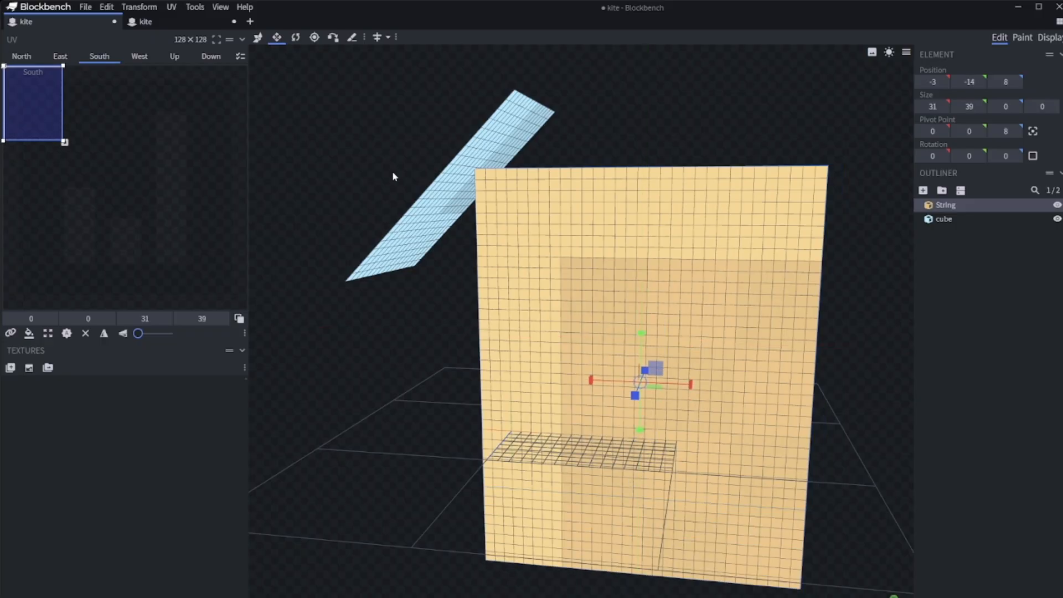
Step: Paste the kite artwork into the blank area below the string curve in kite_texture
{"action": "scroll", "coordinate": [758, 113], "scroll_direction": "down", "scroll_amount": 4}
{"action": "left_click_drag", "start_coordinate": [762, 113], "coordinate": [715, 130]}
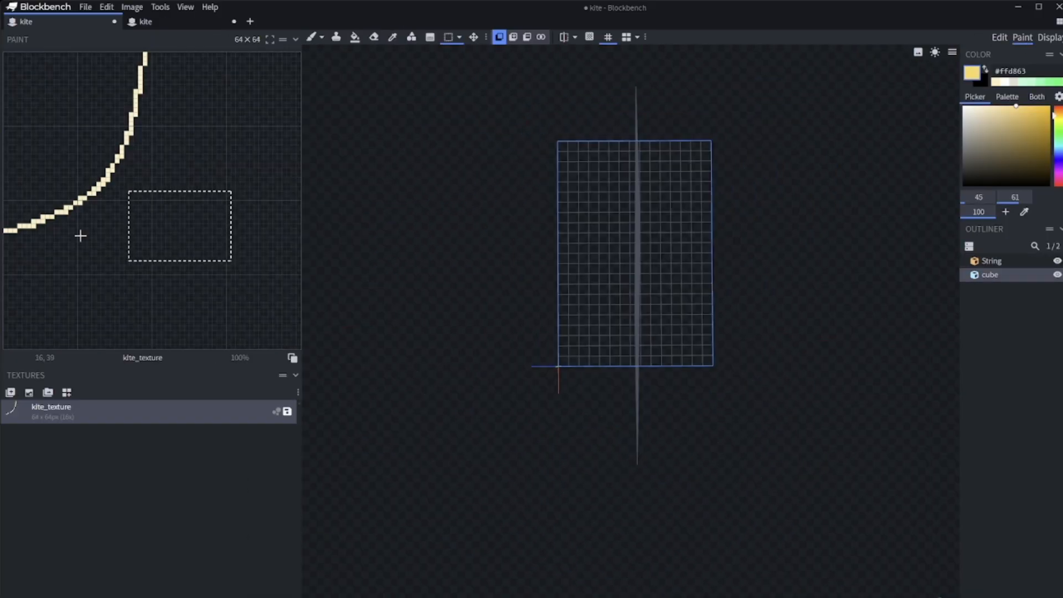
{"action": "key", "text": "ctrl+v"}
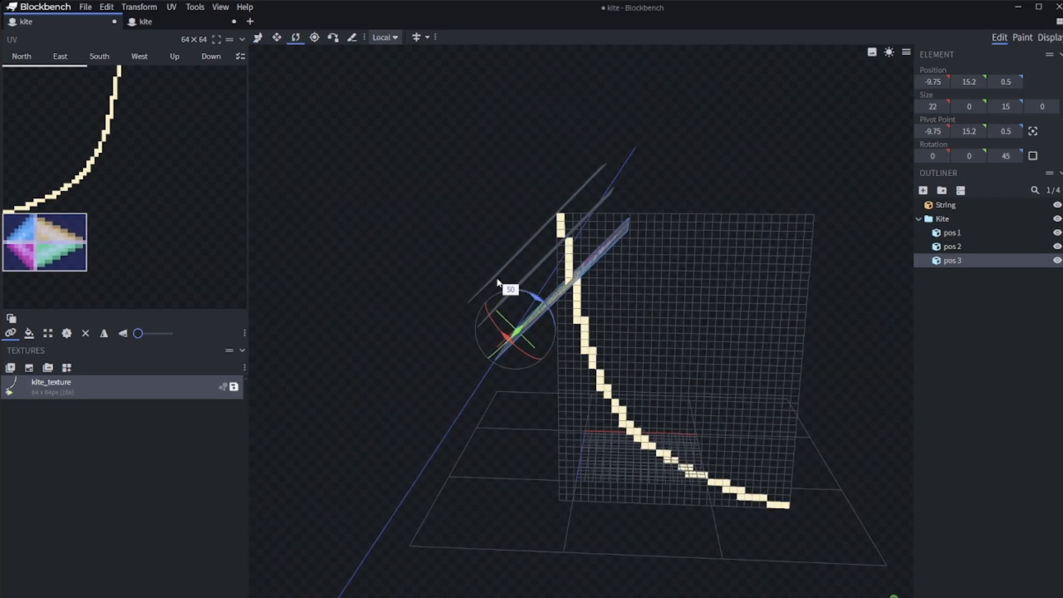
Step: Paste three more copies of the kite artwork in a column beside the string curve in kite_texture, and return to Edit mode
{"action": "left_click", "coordinate": [1021, 37]}
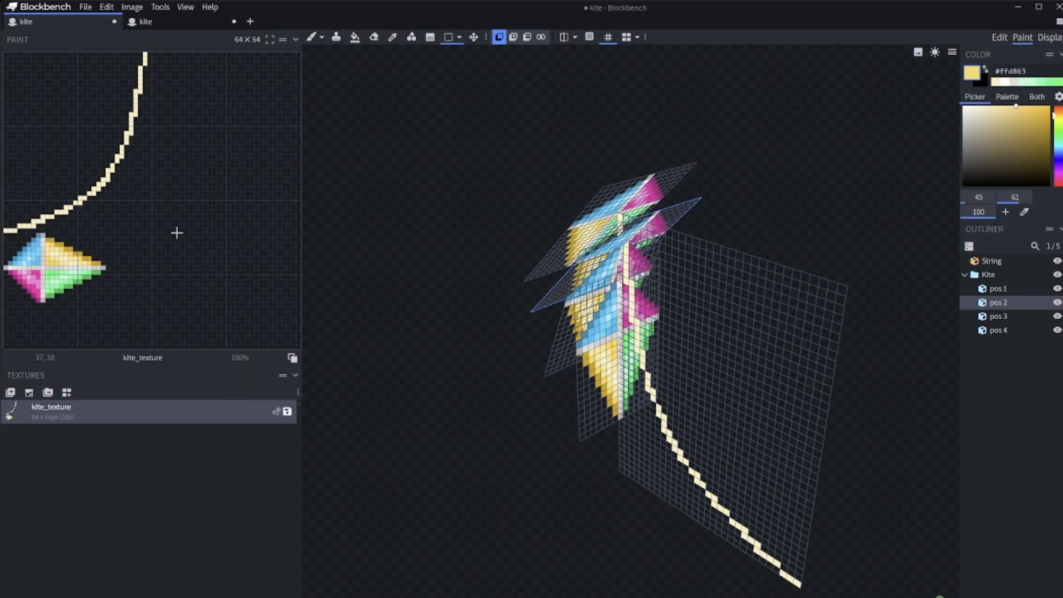
{"action": "key", "text": "ctrl+v"}
{"action": "left_click_drag", "start_coordinate": [57, 284], "coordinate": [201, 103]}
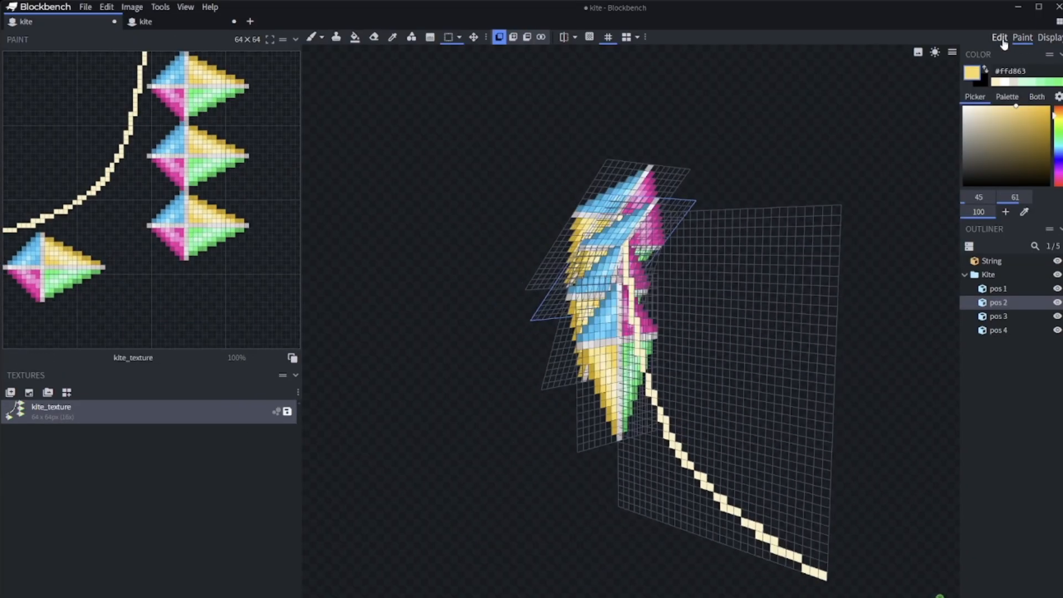
{"action": "left_click", "coordinate": [1000, 38]}
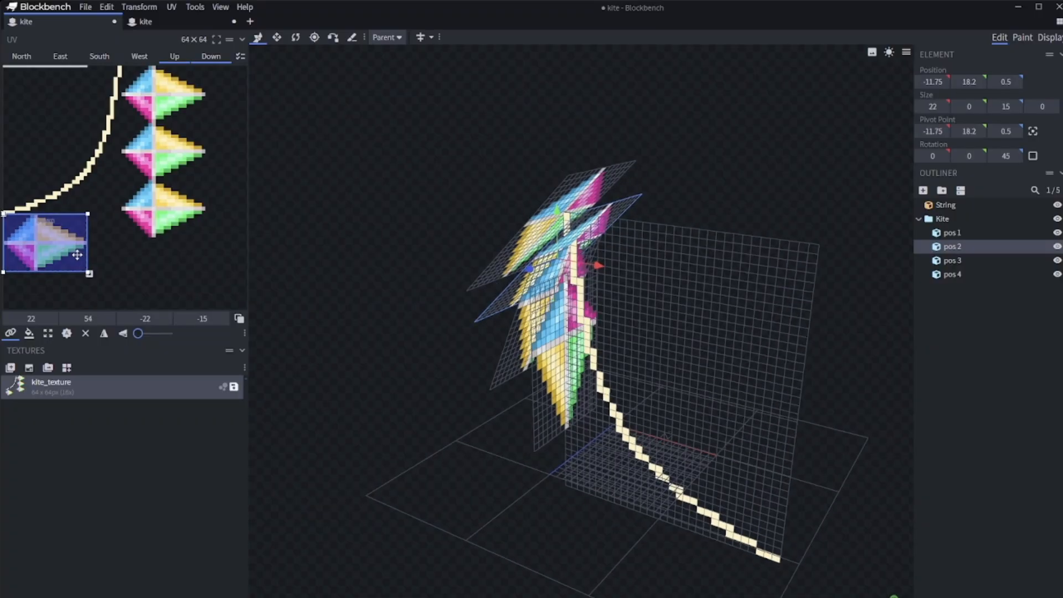
Step: Move the UV areas of pos 2, pos 3 and pos 4 onto separate kite copies in kite_texture
{"action": "left_click_drag", "start_coordinate": [77, 254], "coordinate": [195, 110]}
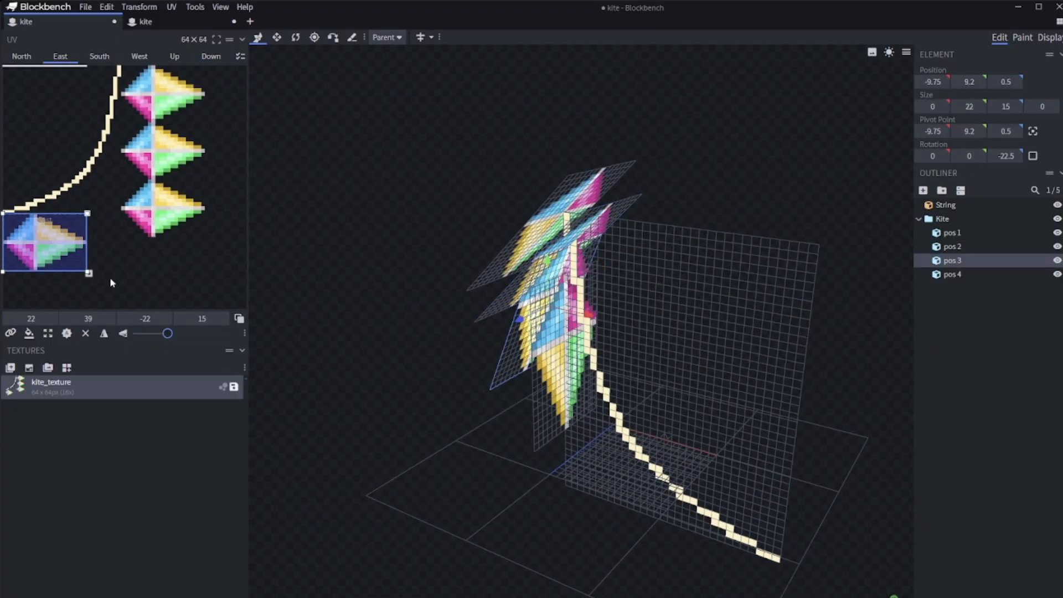
{"action": "left_click_drag", "start_coordinate": [47, 250], "coordinate": [161, 158]}
{"action": "left_click", "coordinate": [551, 381]}
{"action": "left_click_drag", "start_coordinate": [31, 242], "coordinate": [152, 210]}
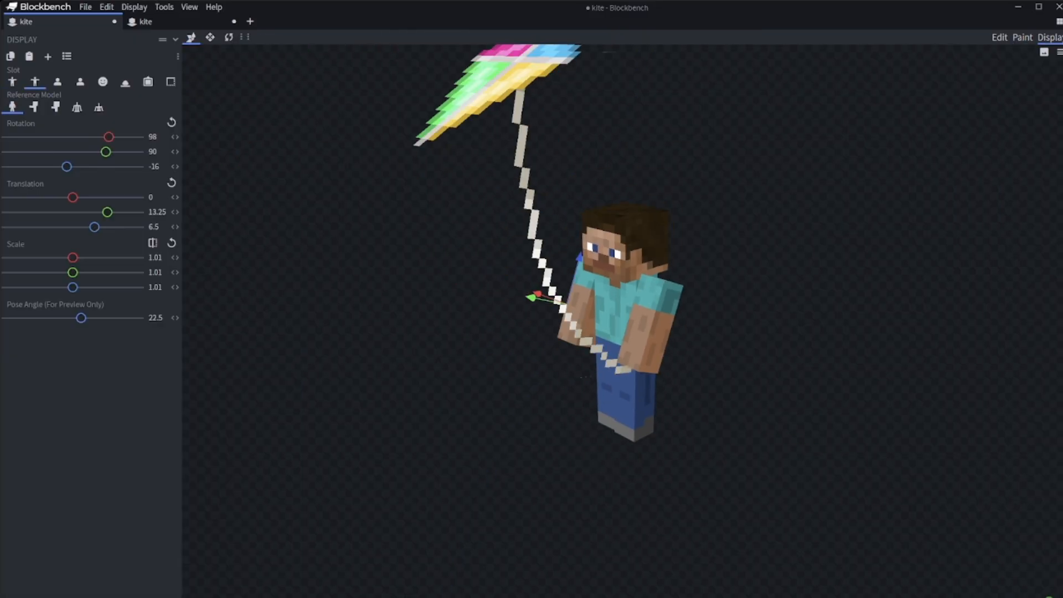
{"action": "mouse_move", "coordinate": [741, 545]}
{"action": "left_mouse_down"}
{"action": "mouse_move", "coordinate": [773, 293]}
{"action": "mouse_move", "coordinate": [694, 287]}
{"action": "mouse_move", "coordinate": [981, 260]}
{"action": "mouse_move", "coordinate": [676, 239]}
{"action": "left_mouse_up"}
{"action": "scroll", "coordinate": [773, 302], "scroll_direction": "down", "scroll_amount": 5}
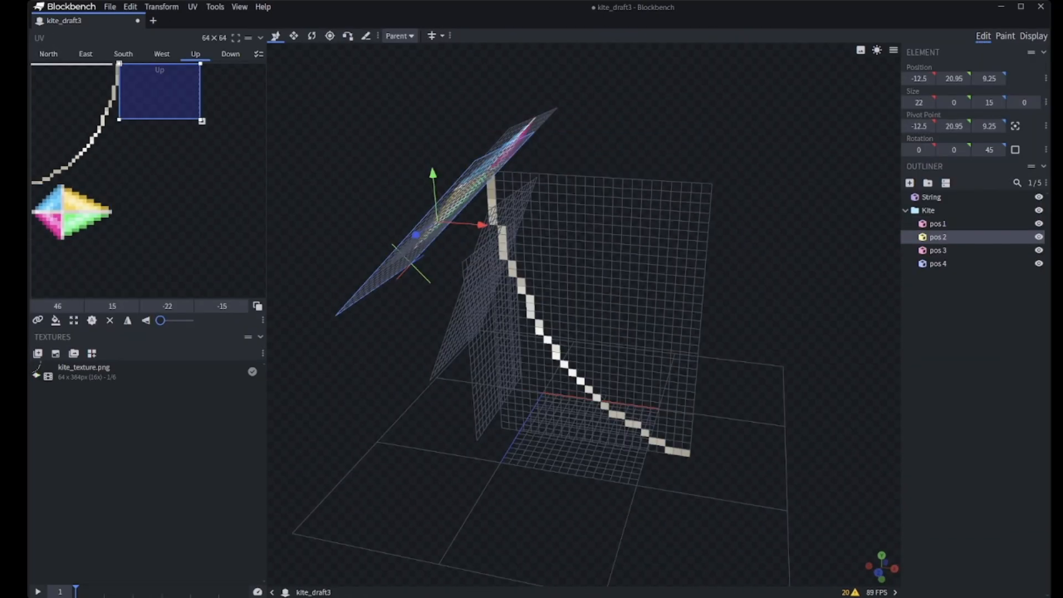
Step: Rotate the lower angled kite plane in kite_draft3 and move it up toward the upper end of the string
{"action": "mouse_move", "coordinate": [554, 194]}
{"action": "left_mouse_down"}
{"action": "mouse_move", "coordinate": [659, 238]}
{"action": "mouse_move", "coordinate": [560, 206]}
{"action": "left_mouse_up"}
{"action": "left_click", "coordinate": [461, 338]}
{"action": "key", "text": "r"}
{"action": "left_click_drag", "start_coordinate": [443, 335], "coordinate": [464, 350]}
{"action": "key", "text": "v"}
{"action": "left_click_drag", "start_coordinate": [503, 271], "coordinate": [529, 213]}
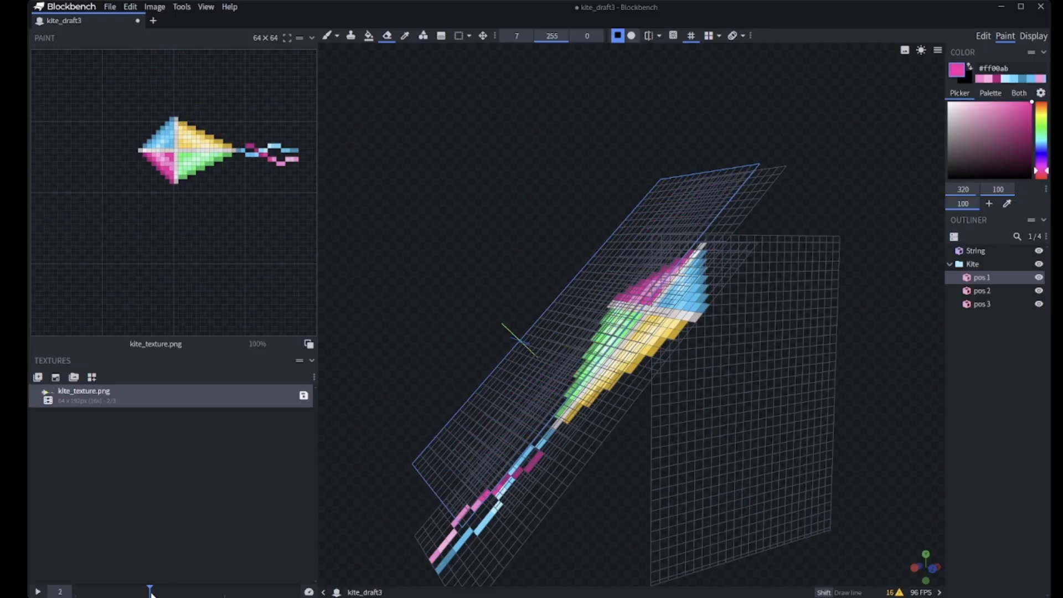
Step: Preview the flipbook animation and shade tail pixels on the pos 2 kite with pink and dark blue sampled from the tails
{"action": "left_click", "coordinate": [38, 591]}
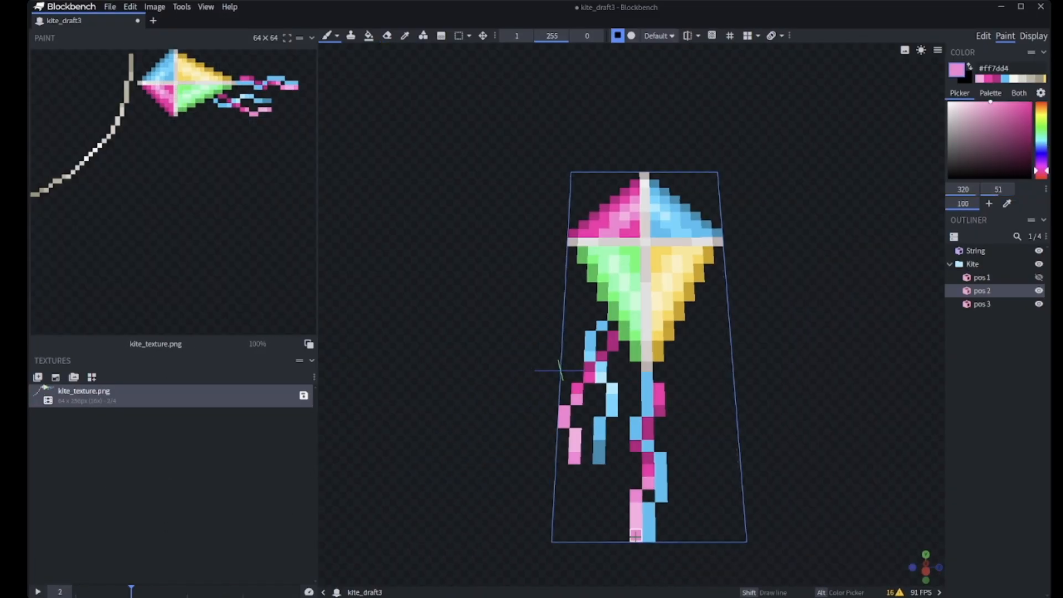
{"action": "left_click", "coordinate": [639, 496], "text": "alt"}
{"action": "left_click", "coordinate": [636, 535]}
{"action": "left_click", "coordinate": [599, 454], "text": "alt"}
{"action": "left_click", "coordinate": [647, 377]}
{"action": "left_click", "coordinate": [649, 535]}
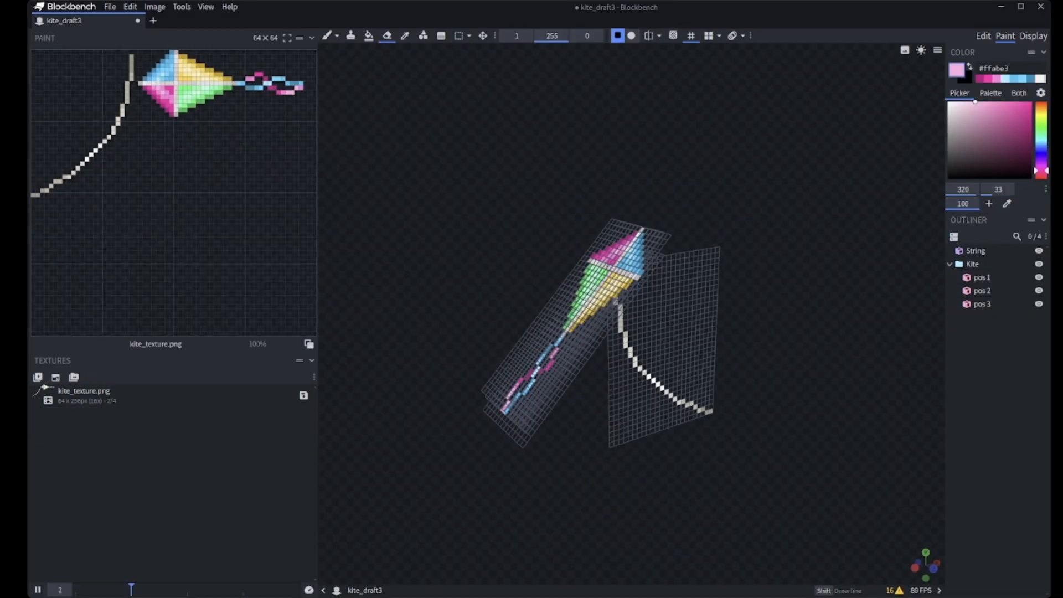
Step: Inspect the animated kite on the player model in Display mode
{"action": "left_click", "coordinate": [1041, 37]}
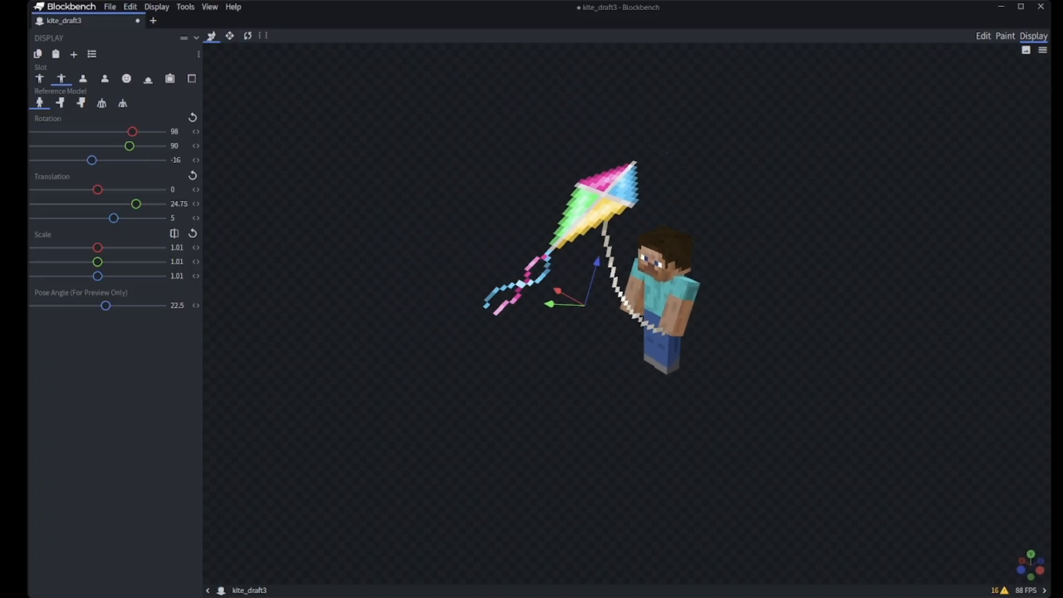
{"action": "scroll", "coordinate": [869, 257], "scroll_direction": "up", "scroll_amount": 5}
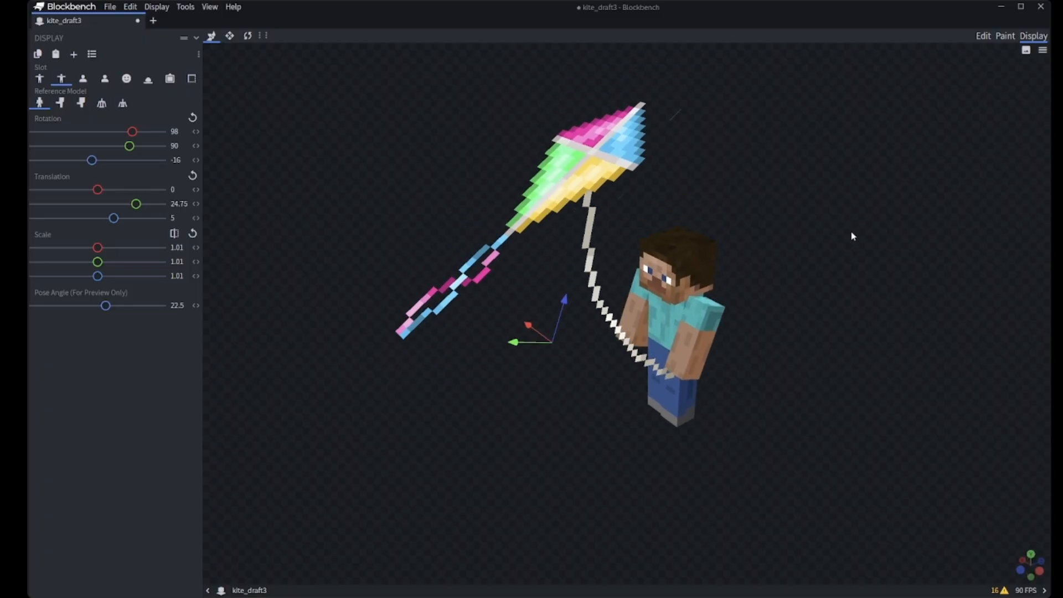
{"action": "scroll", "coordinate": [849, 267], "scroll_direction": "up", "scroll_amount": 3}
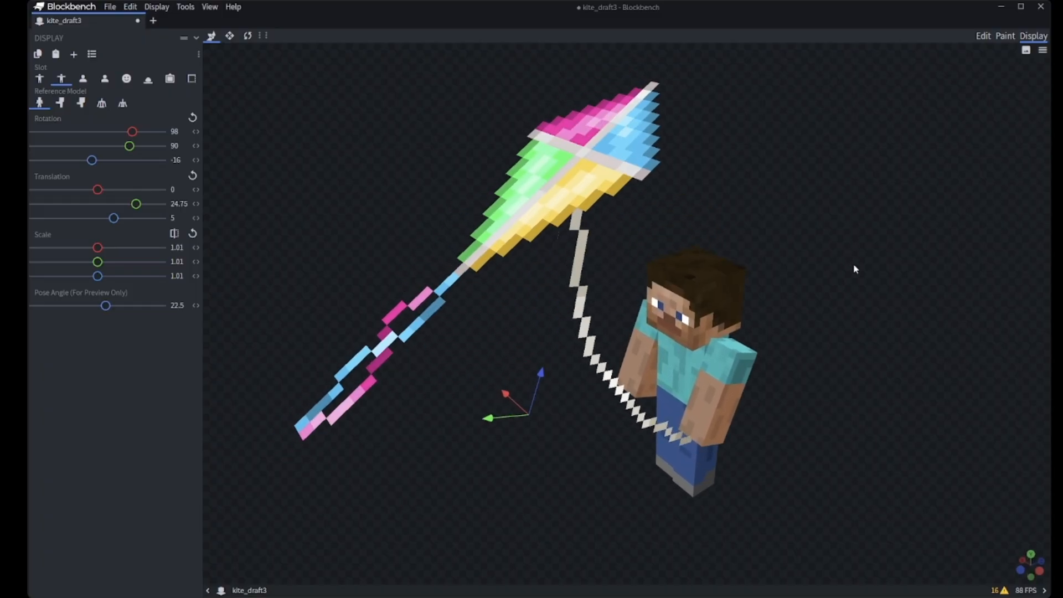
{"action": "left_click_drag", "start_coordinate": [857, 270], "coordinate": [788, 247]}
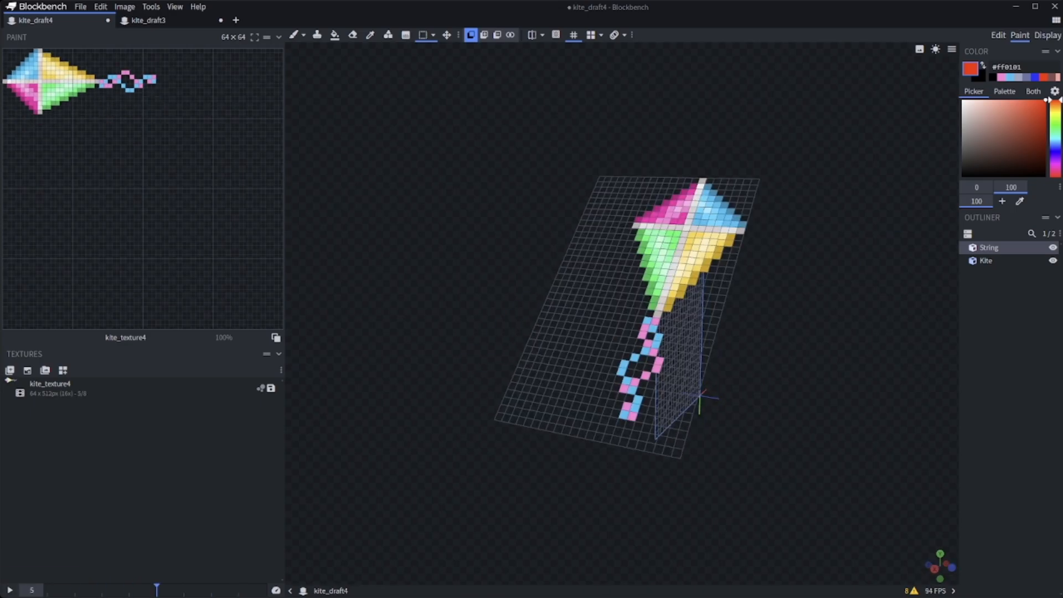
Step: Preview the kite_texture4 flipbook animation and compare the kite's position across its frames
{"action": "left_click", "coordinate": [10, 589]}
{"action": "left_click_drag", "start_coordinate": [651, 520], "coordinate": [682, 519]}
{"action": "left_click", "coordinate": [48, 591]}
{"action": "left_click_drag", "start_coordinate": [129, 591], "coordinate": [98, 593]}
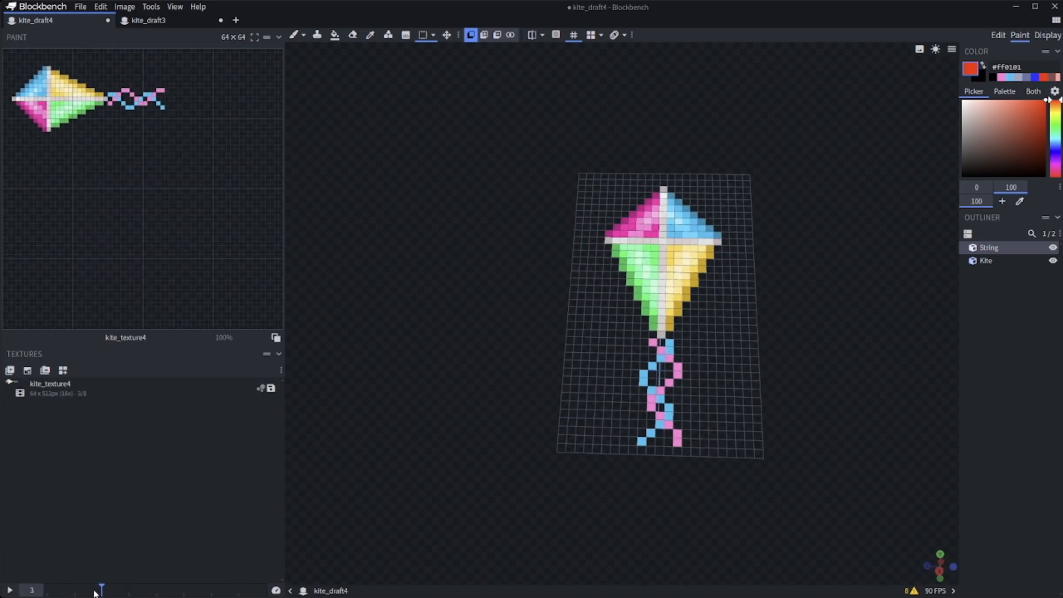
Step: Adjust the vertical position of the kite artwork in frame 2 of kite_texture4 and place it
{"action": "left_click_drag", "start_coordinate": [499, 470], "coordinate": [432, 471]}
{"action": "left_click", "coordinate": [166, 389]}
{"action": "mouse_move", "coordinate": [74, 593]}
{"action": "left_mouse_down"}
{"action": "mouse_move", "coordinate": [85, 595]}
{"action": "mouse_move", "coordinate": [74, 593]}
{"action": "left_mouse_up"}
{"action": "left_click_drag", "start_coordinate": [4, 51], "coordinate": [212, 254]}
{"action": "left_click_drag", "start_coordinate": [62, 93], "coordinate": [62, 102]}
{"action": "left_click_drag", "start_coordinate": [471, 470], "coordinate": [636, 471]}
{"action": "left_click_drag", "start_coordinate": [75, 109], "coordinate": [75, 103]}
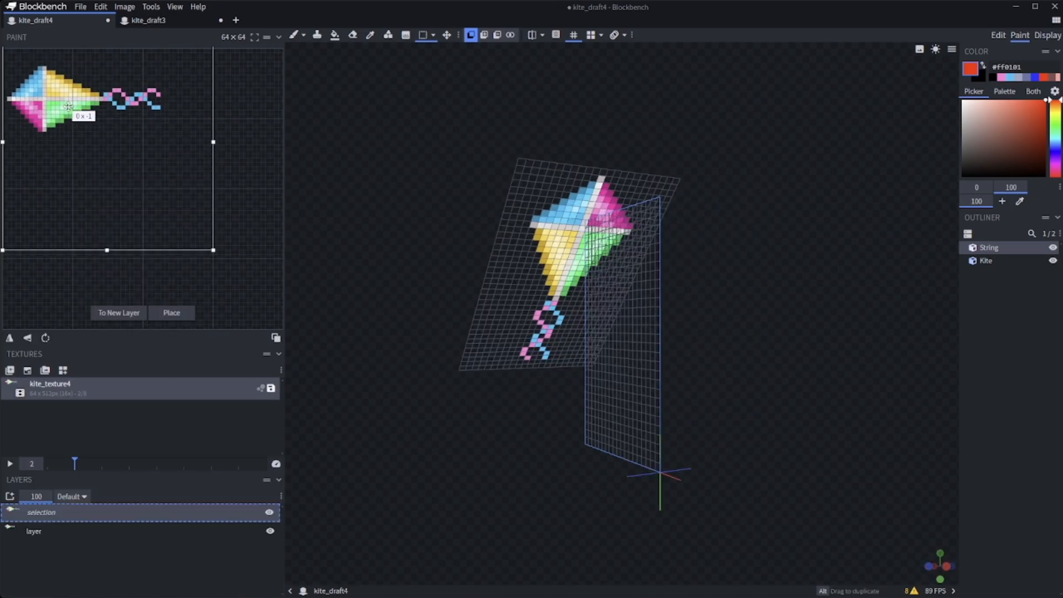
{"action": "left_click", "coordinate": [171, 313]}
Step: Shift the kite artwork in frame 3 of kite_texture4 slightly up and to the left and place it
{"action": "left_click_drag", "start_coordinate": [73, 591], "coordinate": [95, 596]}
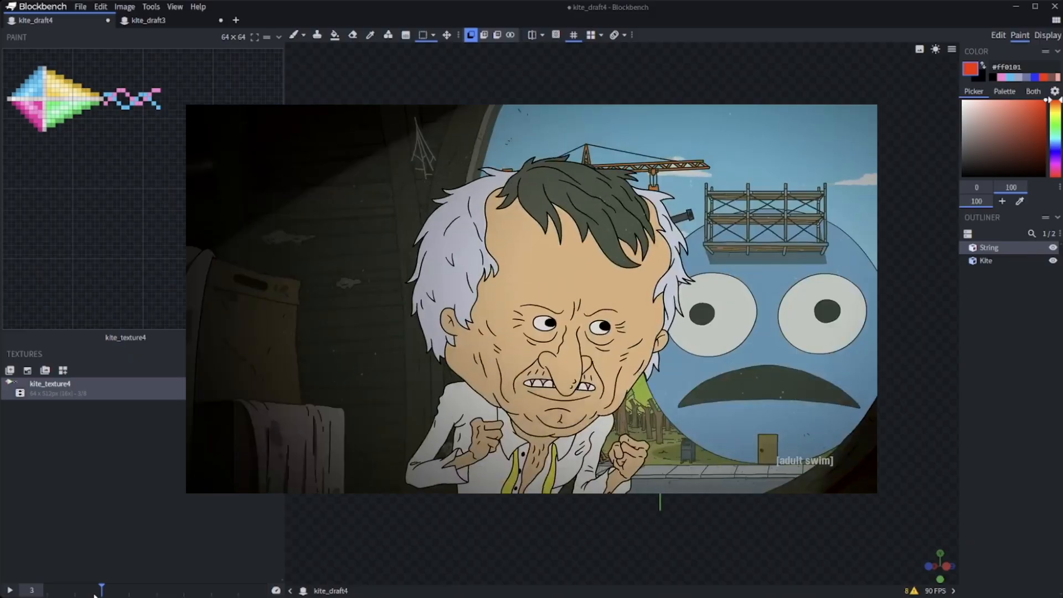
{"action": "mouse_move", "coordinate": [96, 596]}
{"action": "left_mouse_down"}
{"action": "mouse_move", "coordinate": [47, 593]}
{"action": "mouse_move", "coordinate": [102, 592]}
{"action": "left_mouse_up"}
{"action": "left_click_drag", "start_coordinate": [4, 51], "coordinate": [282, 160]}
{"action": "left_click_drag", "start_coordinate": [52, 102], "coordinate": [47, 97]}
{"action": "left_click", "coordinate": [171, 312]}
Step: Shift the kite artwork in frame 1 of kite_texture4 down and place it
{"action": "left_click_drag", "start_coordinate": [102, 592], "coordinate": [46, 592]}
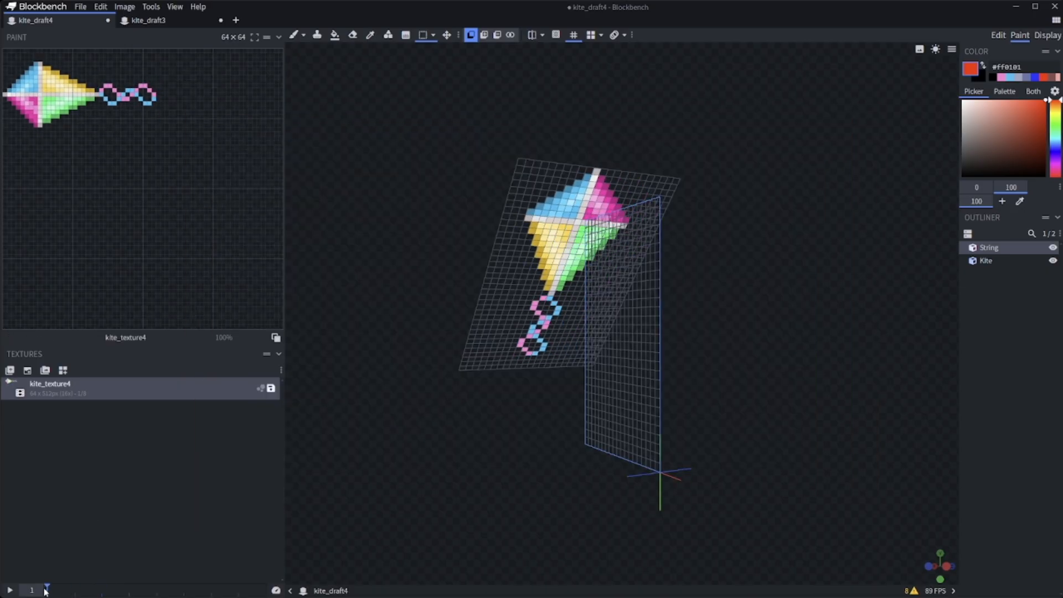
{"action": "left_click_drag", "start_coordinate": [4, 51], "coordinate": [281, 161]}
{"action": "left_click_drag", "start_coordinate": [52, 90], "coordinate": [52, 103]}
{"action": "left_click", "coordinate": [170, 312]}
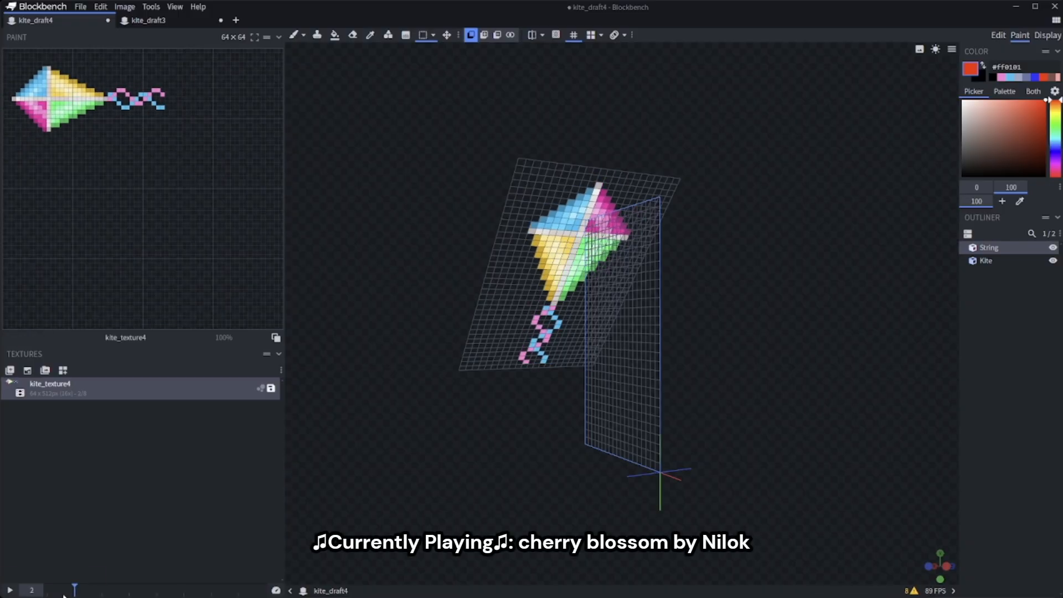
Step: Compare the first three flipbook frames and nudge the kite artwork slightly up in frame 3
{"action": "left_click_drag", "start_coordinate": [418, 443], "coordinate": [509, 515]}
{"action": "mouse_move", "coordinate": [48, 588]}
{"action": "left_mouse_down"}
{"action": "mouse_move", "coordinate": [108, 584]}
{"action": "mouse_move", "coordinate": [48, 588]}
{"action": "left_mouse_up"}
{"action": "left_click_drag", "start_coordinate": [432, 476], "coordinate": [421, 444]}
{"action": "left_click_drag", "start_coordinate": [5, 51], "coordinate": [182, 179]}
{"action": "left_click", "coordinate": [170, 313]}
{"action": "left_click", "coordinate": [74, 590]}
{"action": "left_click", "coordinate": [100, 590]}
{"action": "left_click_drag", "start_coordinate": [111, 116], "coordinate": [110, 111]}
{"action": "left_click", "coordinate": [171, 313]}
Step: Shift the kite artwork in the flipbook frame after frame 3 down and to the right and place it
{"action": "left_click", "coordinate": [116, 593]}
{"action": "left_click_drag", "start_coordinate": [230, 215], "coordinate": [3, 48]}
{"action": "left_click_drag", "start_coordinate": [55, 83], "coordinate": [64, 92]}
{"action": "left_click", "coordinate": [170, 313]}
Step: Shift the kite artwork in frame 5 of kite_texture4 down and slightly to the left and place it
{"action": "left_click_drag", "start_coordinate": [76, 590], "coordinate": [157, 591]}
{"action": "left_click_drag", "start_coordinate": [239, 177], "coordinate": [4, 46]}
{"action": "mouse_move", "coordinate": [49, 74]}
{"action": "left_mouse_down"}
{"action": "mouse_move", "coordinate": [57, 90]}
{"action": "mouse_move", "coordinate": [43, 91]}
{"action": "left_mouse_up"}
{"action": "left_click", "coordinate": [180, 590]}
{"action": "left_click", "coordinate": [173, 313]}
Step: Reposition the kite artwork in the last flipbook frames of kite_texture4 with small downward and leftward shifts
{"action": "left_click", "coordinate": [211, 590]}
{"action": "left_click_drag", "start_coordinate": [211, 215], "coordinate": [3, 48]}
{"action": "left_click_drag", "start_coordinate": [55, 83], "coordinate": [55, 88]}
{"action": "left_click", "coordinate": [178, 313]}
{"action": "left_click_drag", "start_coordinate": [171, 589], "coordinate": [219, 590]}
{"action": "left_click_drag", "start_coordinate": [230, 187], "coordinate": [4, 48]}
{"action": "left_click_drag", "start_coordinate": [103, 101], "coordinate": [96, 101]}
{"action": "left_click", "coordinate": [172, 312]}
{"action": "left_click_drag", "start_coordinate": [243, 590], "coordinate": [84, 592]}
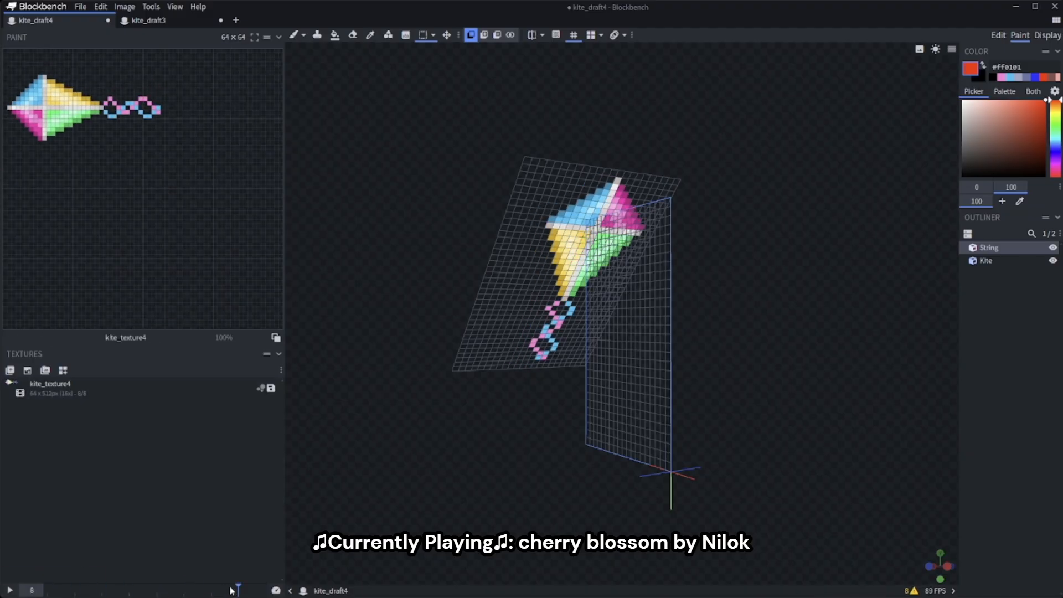
{"action": "right_click", "coordinate": [127, 388]}
{"action": "left_click", "coordinate": [143, 240]}
{"action": "left_click", "coordinate": [722, 516]}
{"action": "left_click", "coordinate": [40, 590]}
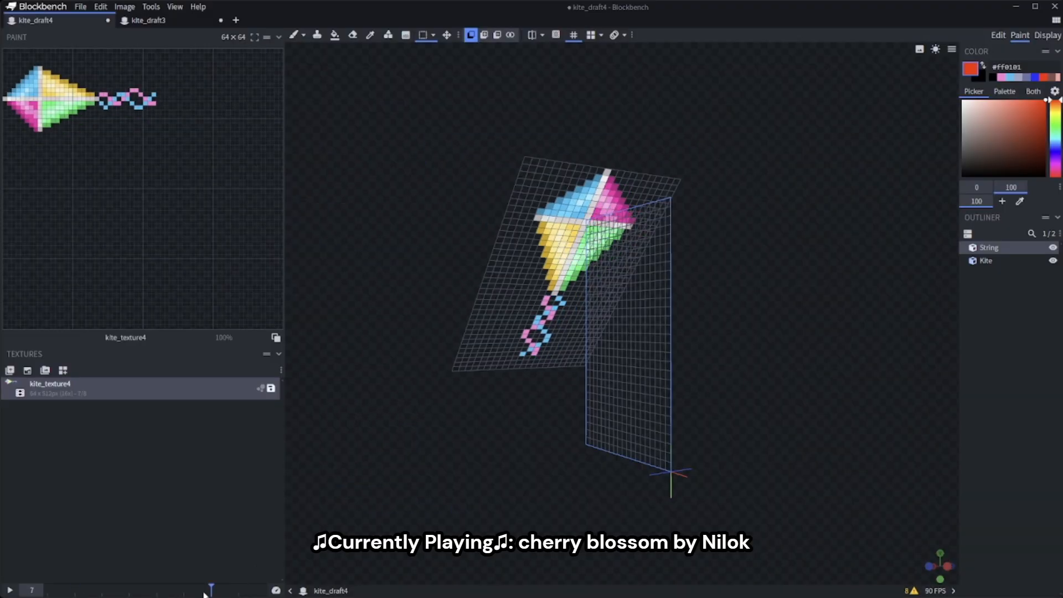
Step: Switch to Edit mode, select the Kite plane and nudge its position slightly
{"action": "left_click", "coordinate": [999, 35]}
{"action": "left_click", "coordinate": [545, 233]}
{"action": "left_click_drag", "start_coordinate": [692, 354], "coordinate": [776, 332]}
{"action": "left_click_drag", "start_coordinate": [541, 248], "coordinate": [546, 243]}
{"action": "left_click_drag", "start_coordinate": [563, 162], "coordinate": [416, 173]}
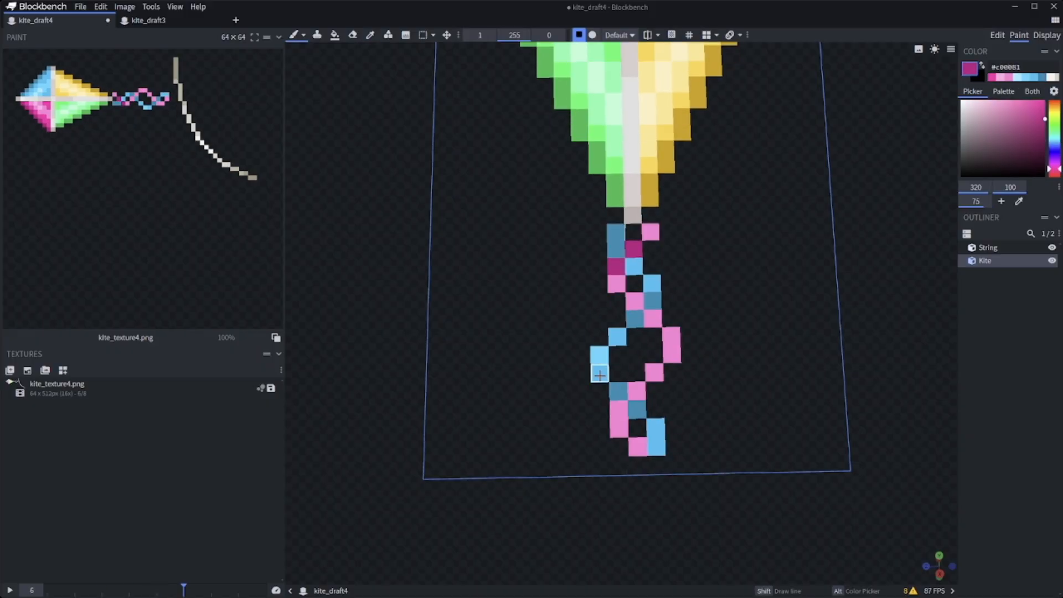
Step: Check the flipbook frames of kite_texture4.png on the kite and string planes in Paint mode
{"action": "left_click_drag", "start_coordinate": [178, 590], "coordinate": [158, 592]}
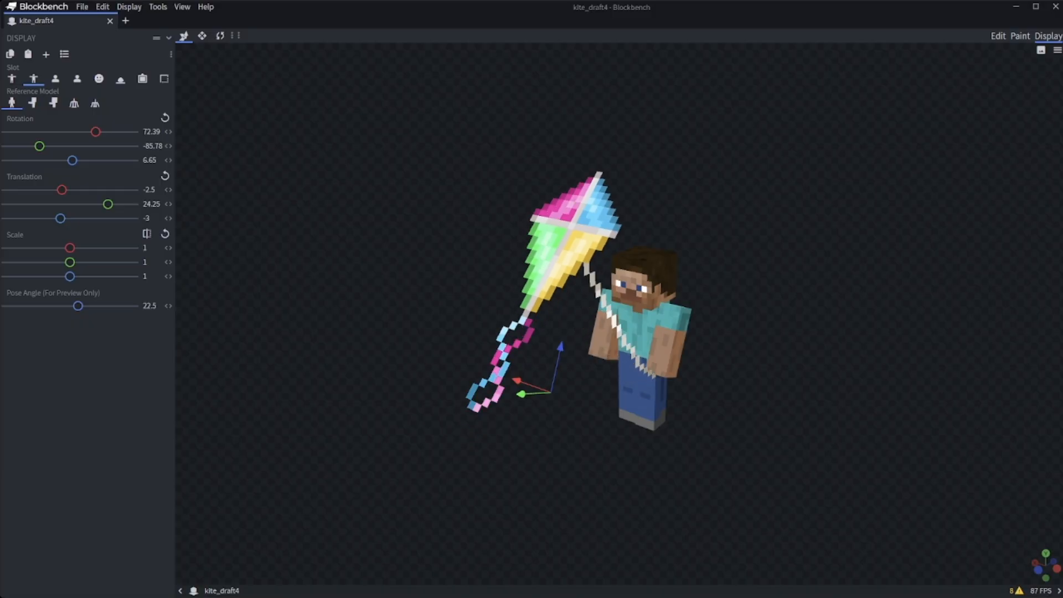
{"action": "left_click", "coordinate": [1020, 36]}
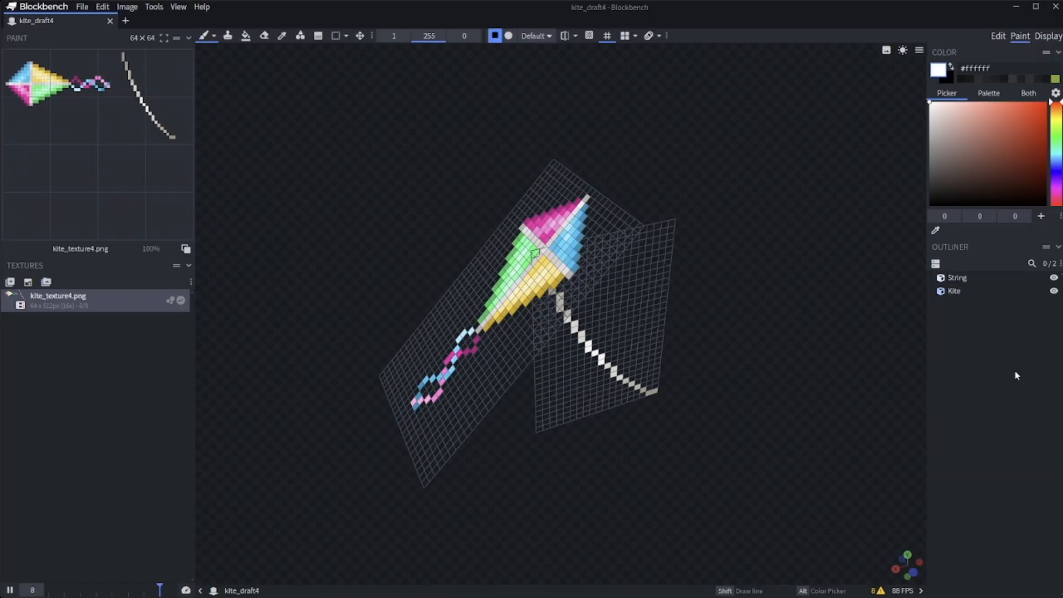